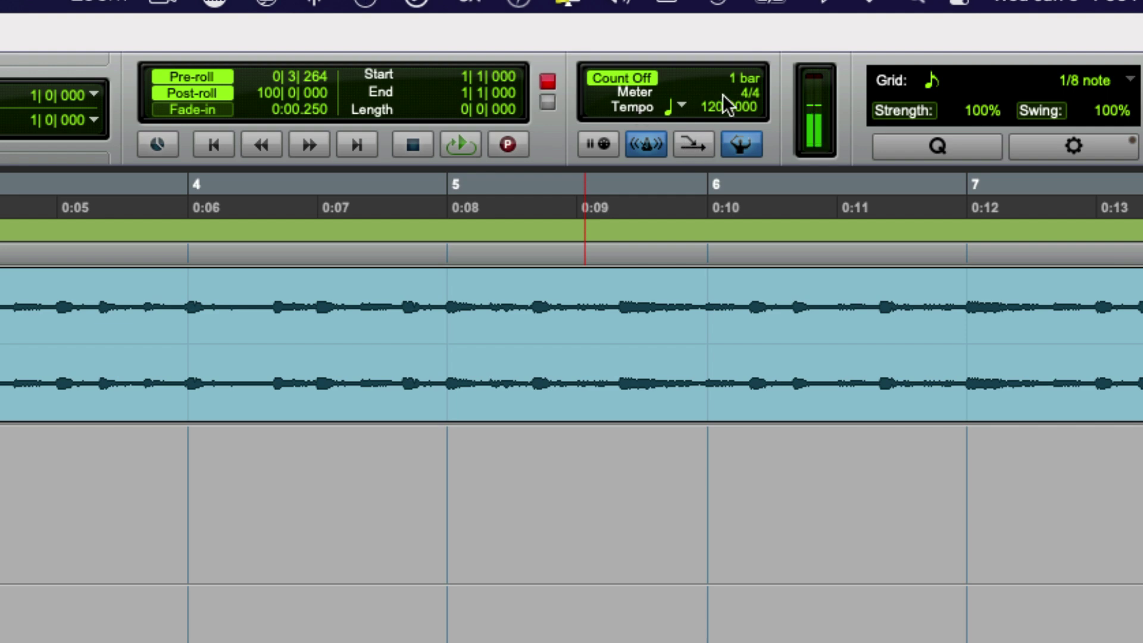
# - Change the session tempo from 120 to 60 BPM
pyautogui.click(709, 102)
pyautogui.write('60')
pyautogui.press('Return')
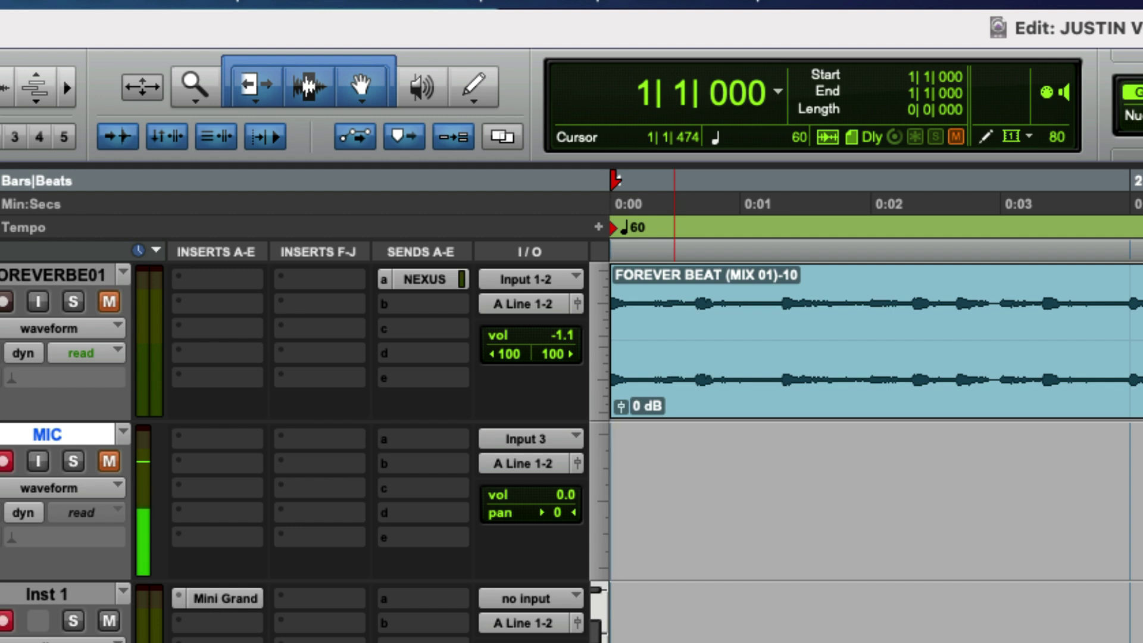
# - Tap tempo along with the playing FOREVER BEAT loop until the field reads about 91 BPM
pyautogui.press('r')
pyautogui.press('r')
pyautogui.press('r')
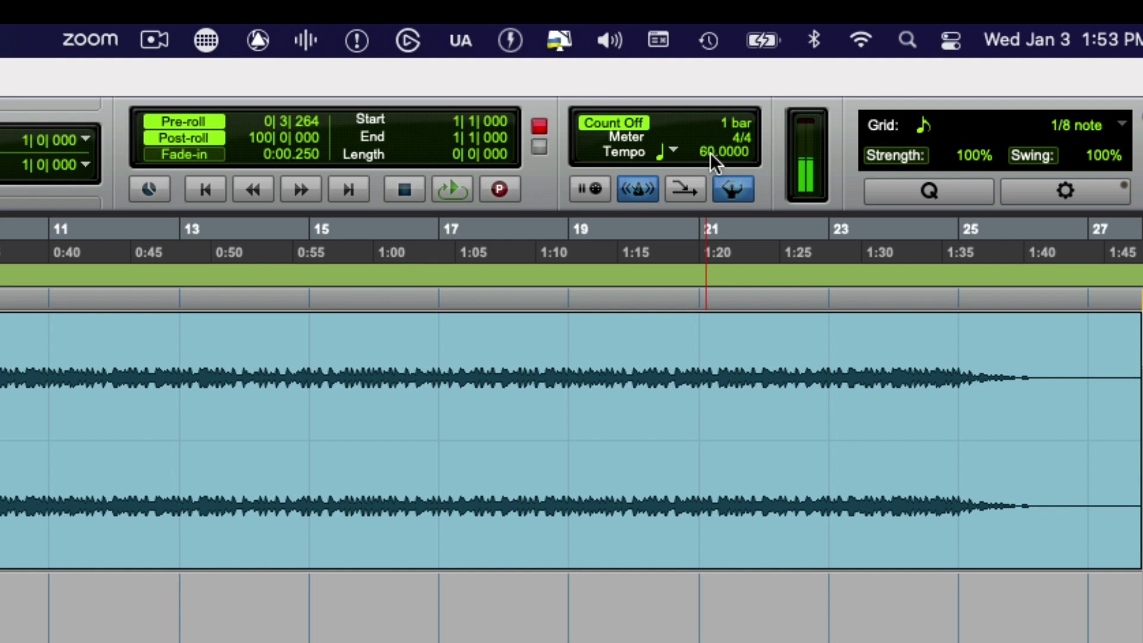
pyautogui.click(702, 154)
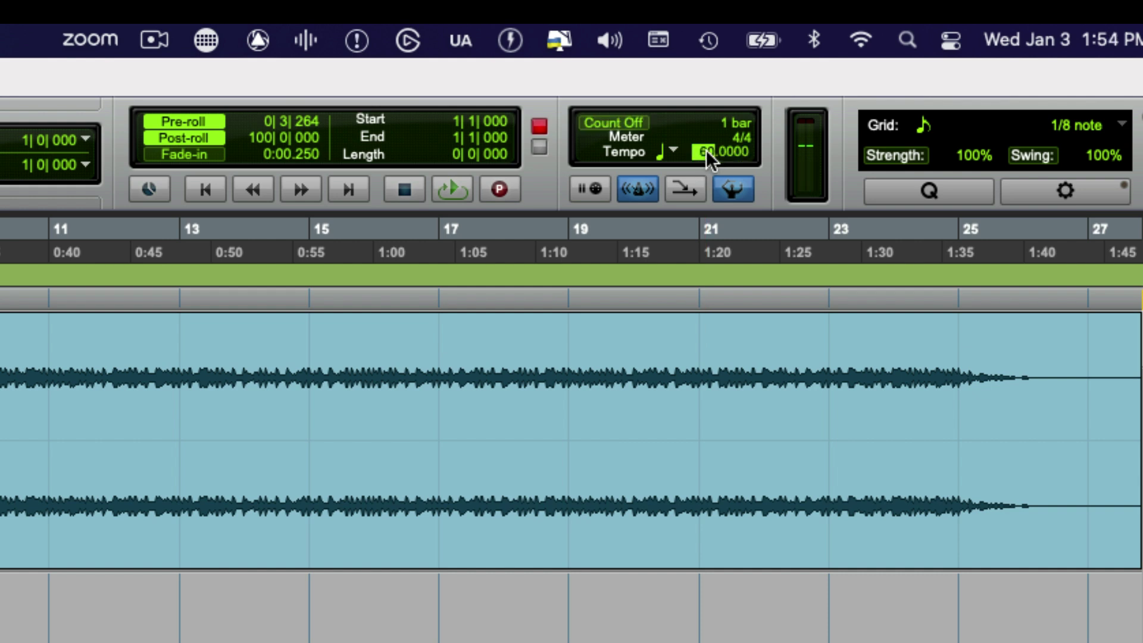
pyautogui.press('space')
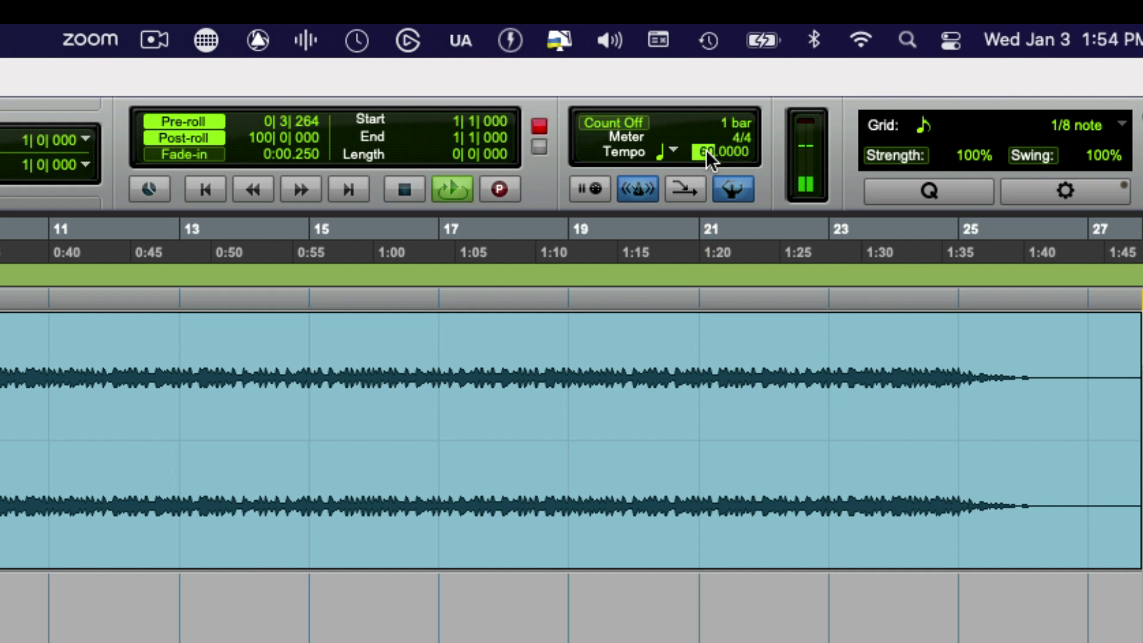
pyautogui.press('t')
pyautogui.press('t')
pyautogui.press('t')
# - Nudge the tempo from 91 down to 90 BPM, then audition the click from the Mix window
pyautogui.press('space')
pyautogui.press('space')
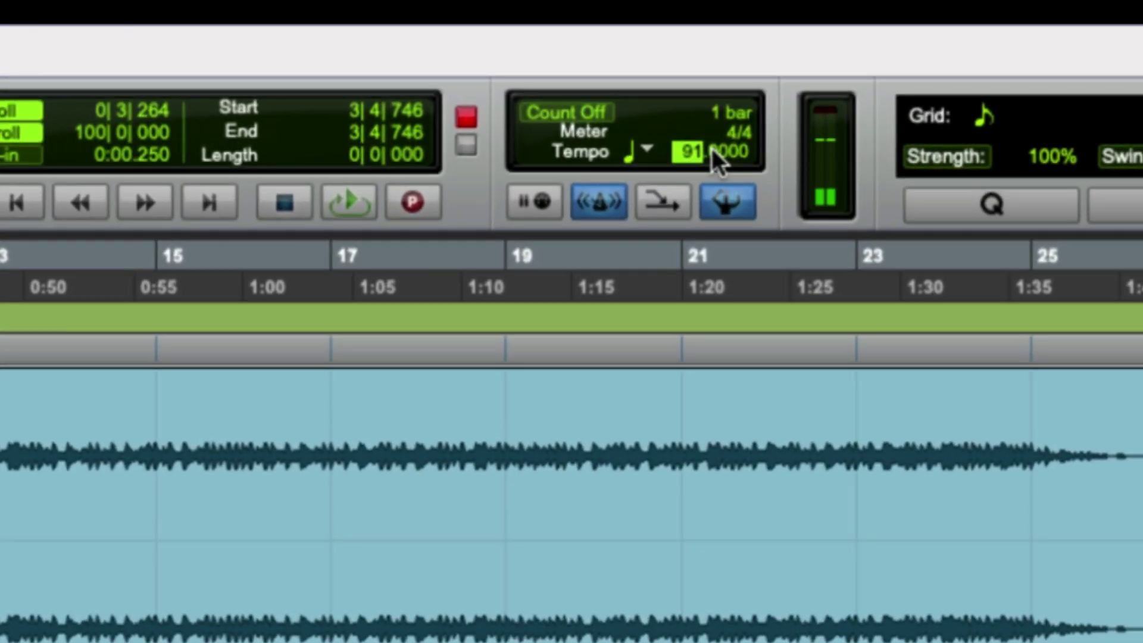
pyautogui.press('Down')
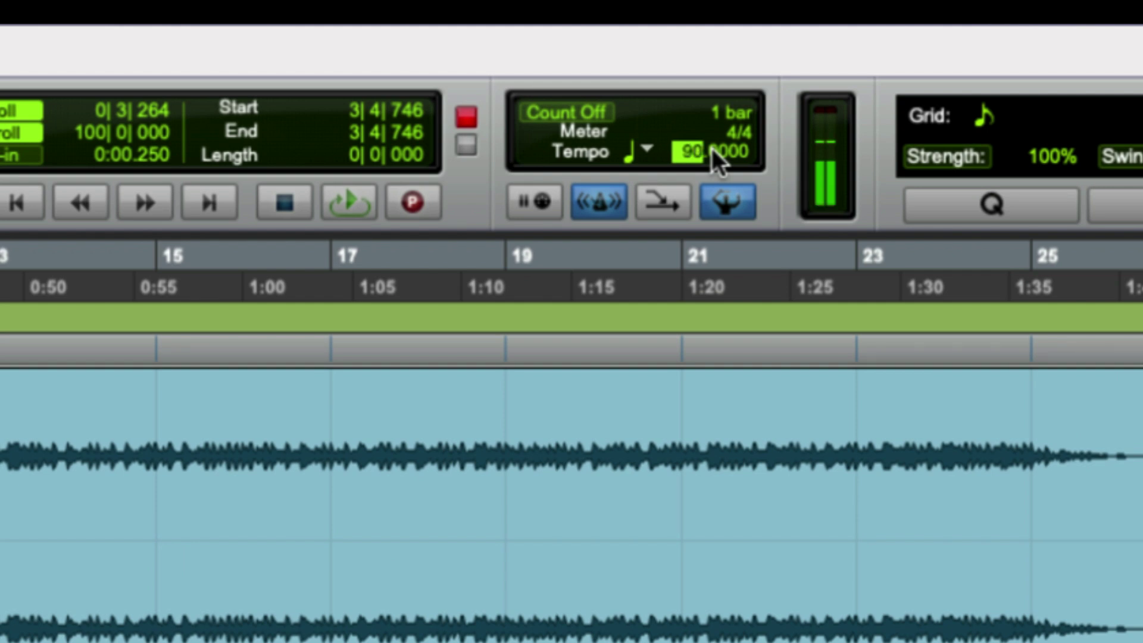
pyautogui.press('super+equal')
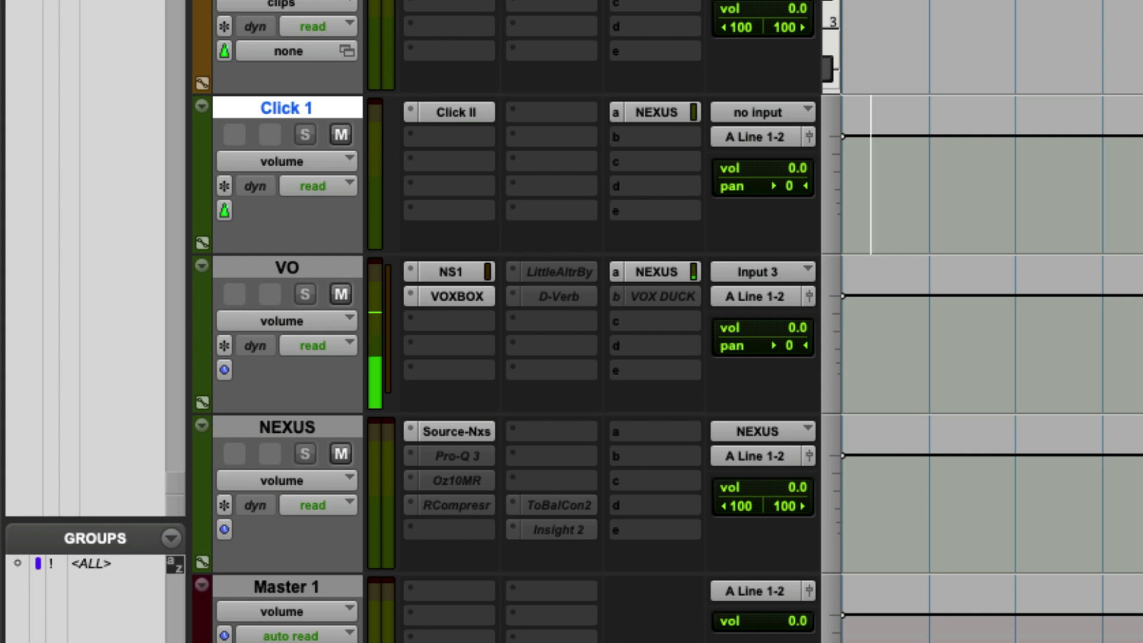
pyautogui.press('space')
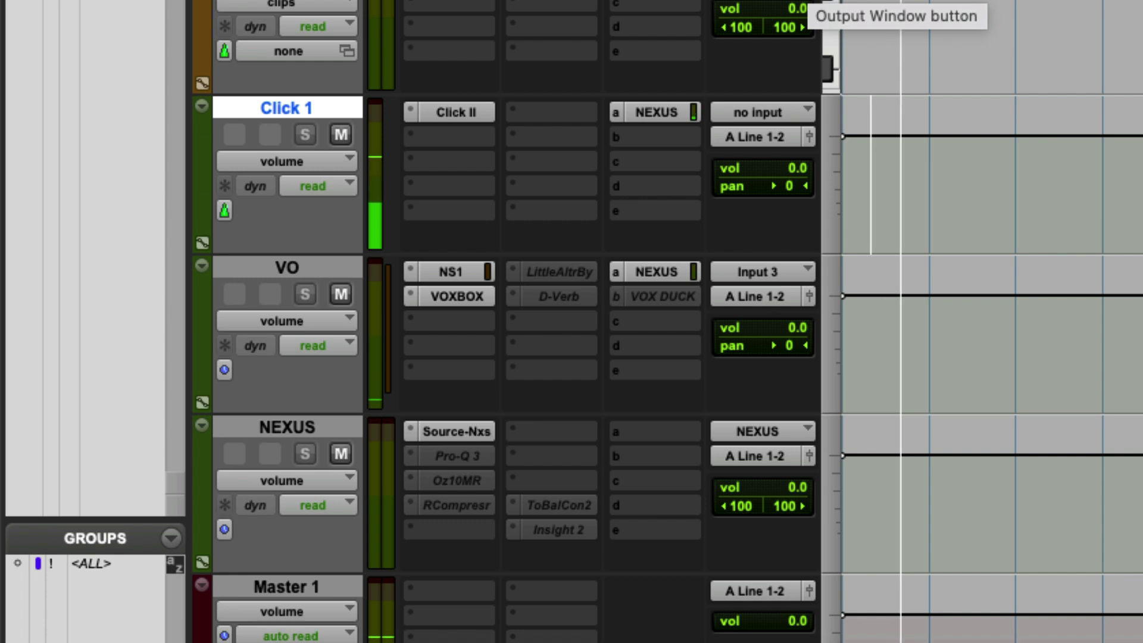
pyautogui.press('space')
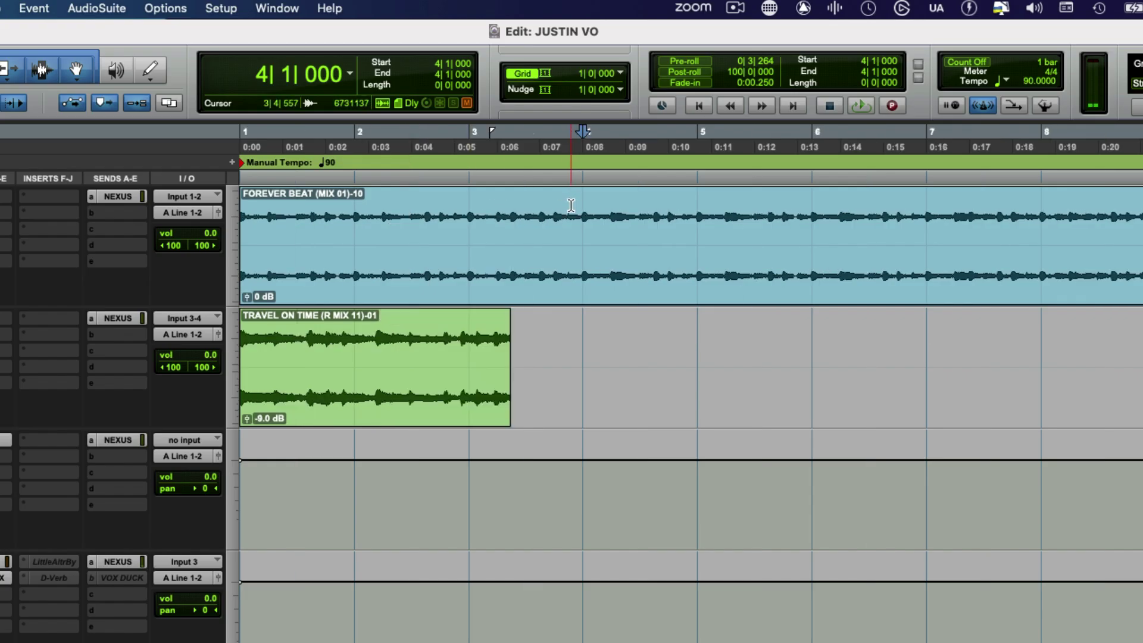
# - Turn on the Conductor so the session follows the 75.5353 BPM tempo ruler, keeping that ruler visible
pyautogui.press('t')
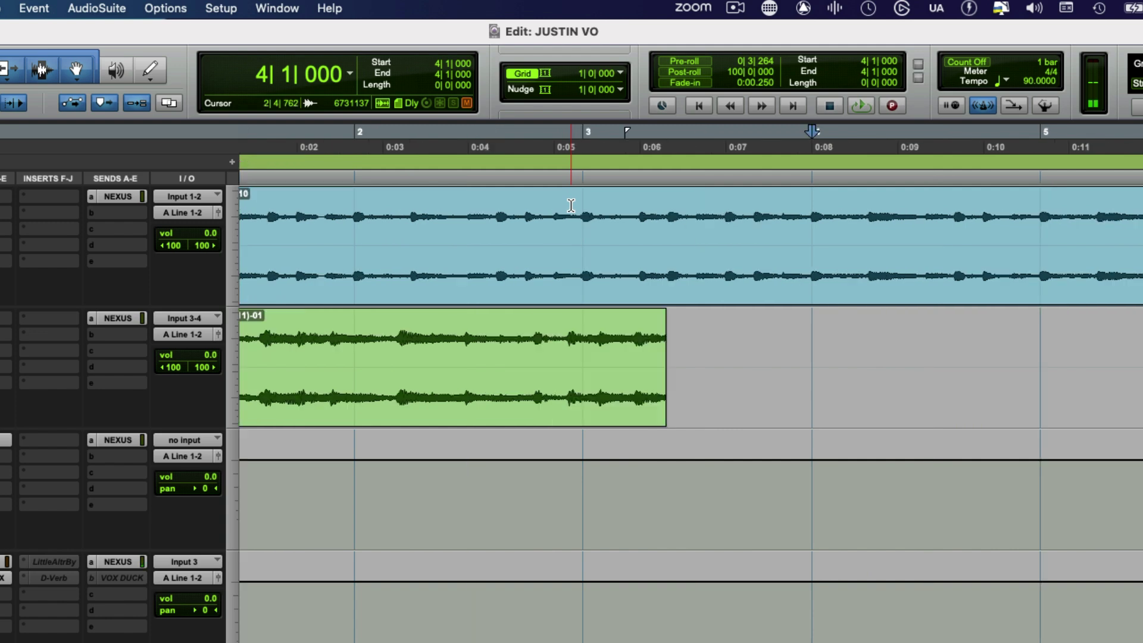
pyautogui.press('r')
pyautogui.click(1036, 79)
pyautogui.click(1033, 81)
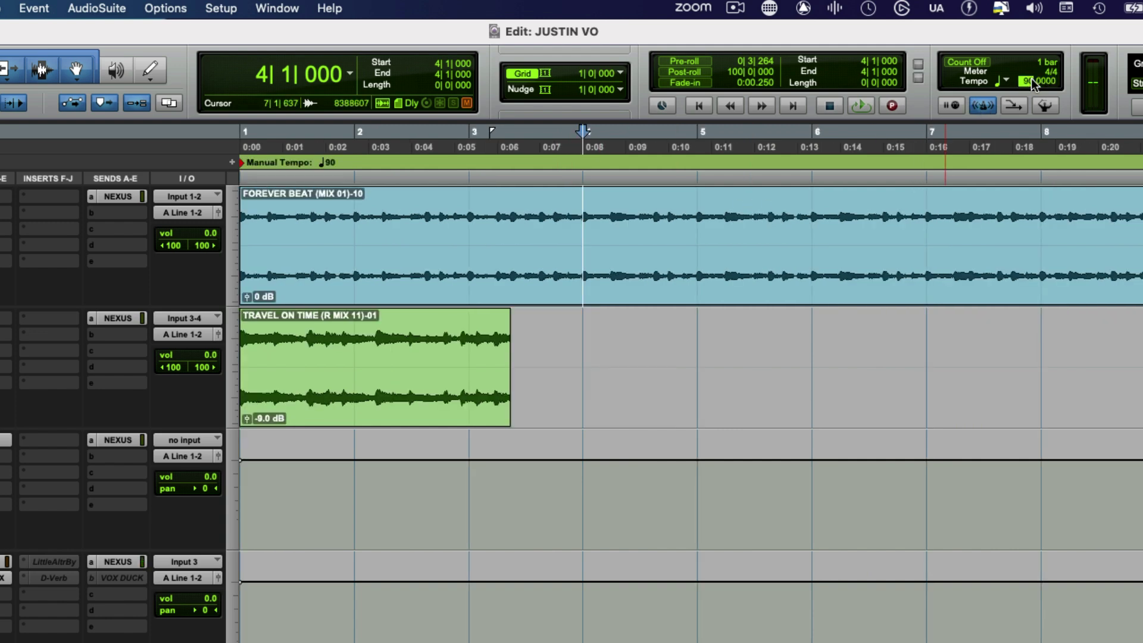
pyautogui.click(1044, 105)
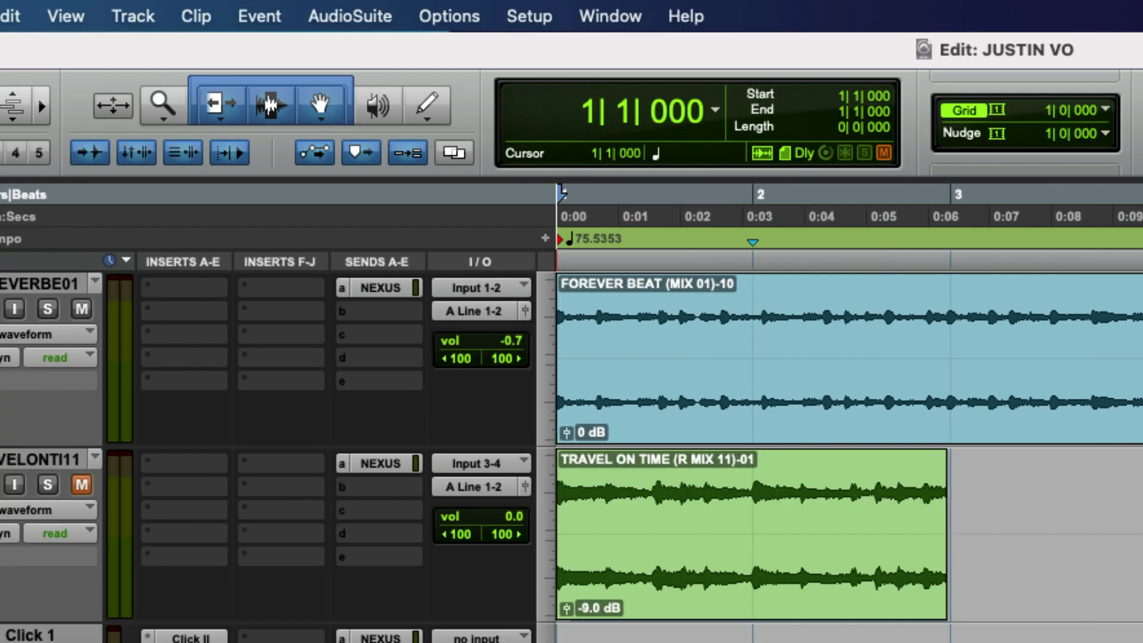
pyautogui.click(1, 215)
pyautogui.click(1, 399)
pyautogui.click(1, 399)
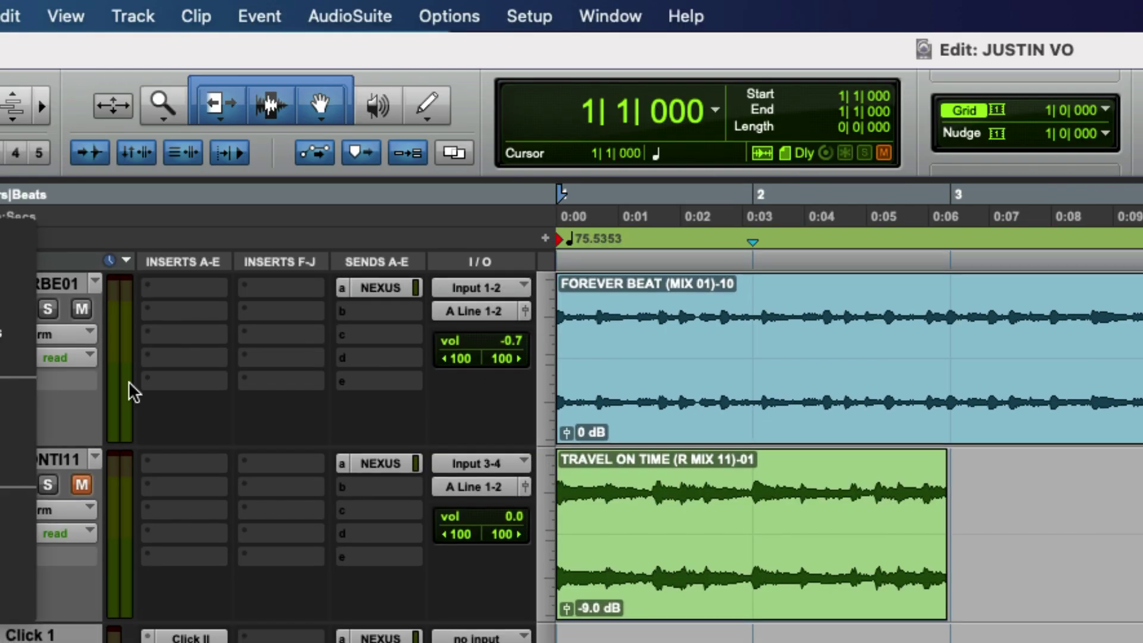
pyautogui.click(131, 390)
# - Move the FOREVER BEAT clip, extend its start to reveal the full audio, and return it to bar 1
pyautogui.click(964, 321)
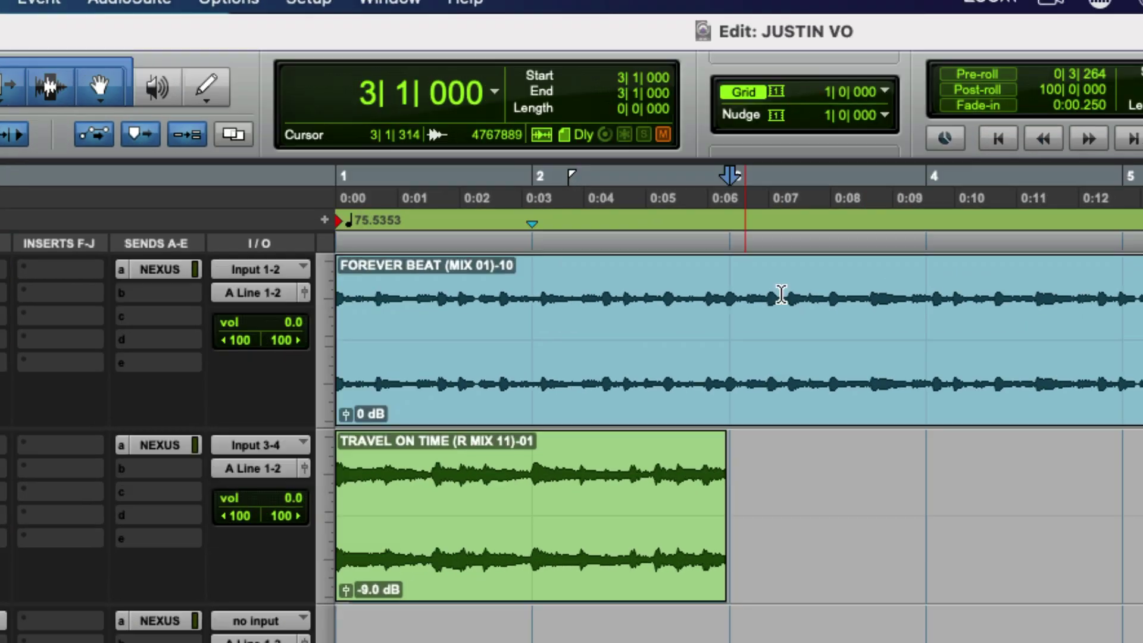
pyautogui.press('r')
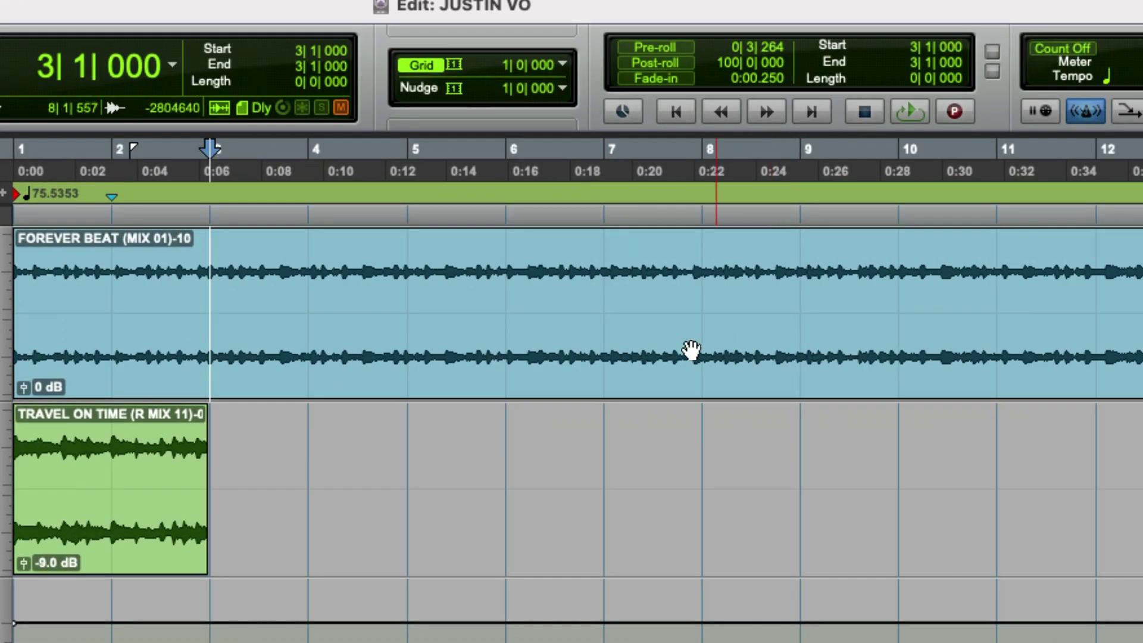
pyautogui.click(632, 291)
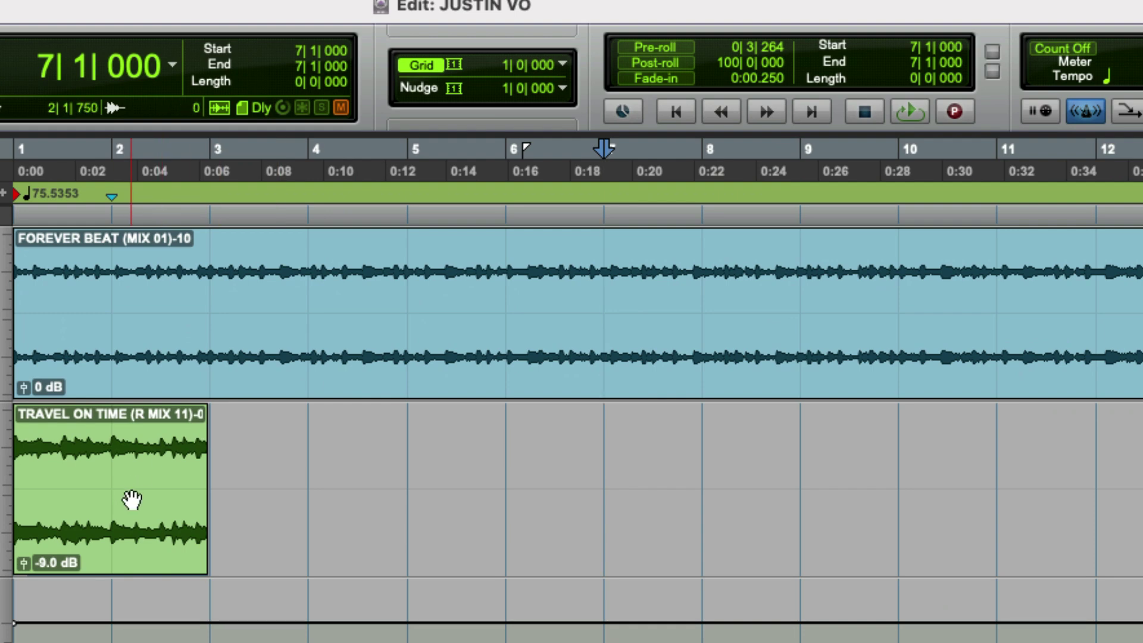
pyautogui.moveTo(302, 365); pyautogui.dragTo(722, 357)
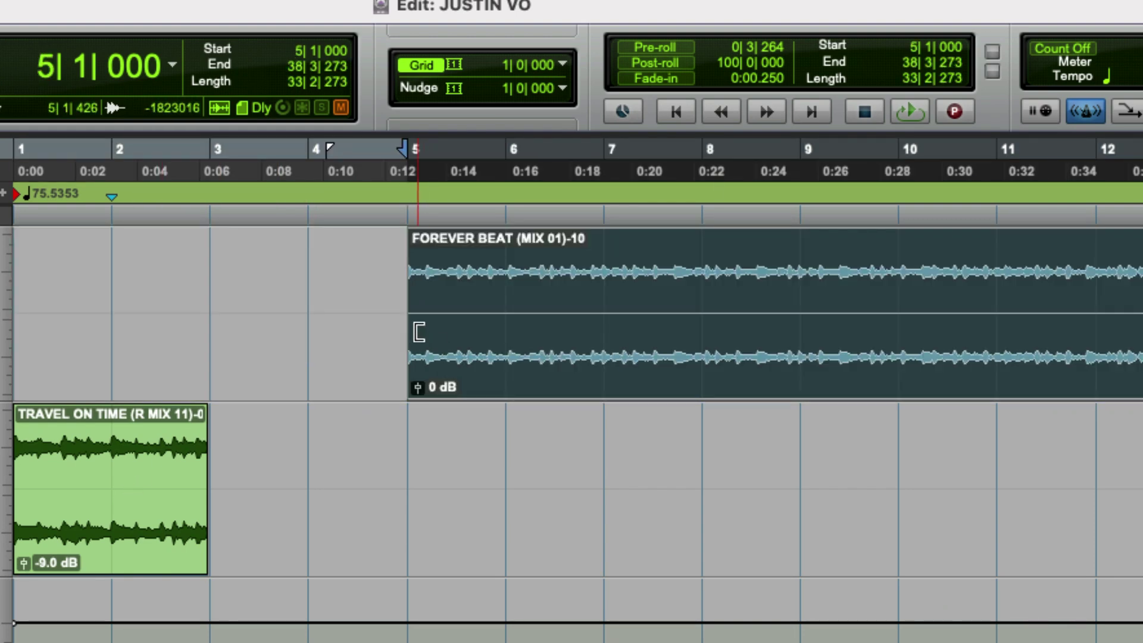
pyautogui.moveTo(415, 331); pyautogui.dragTo(325, 332)
pyautogui.moveTo(733, 346); pyautogui.dragTo(421, 260)
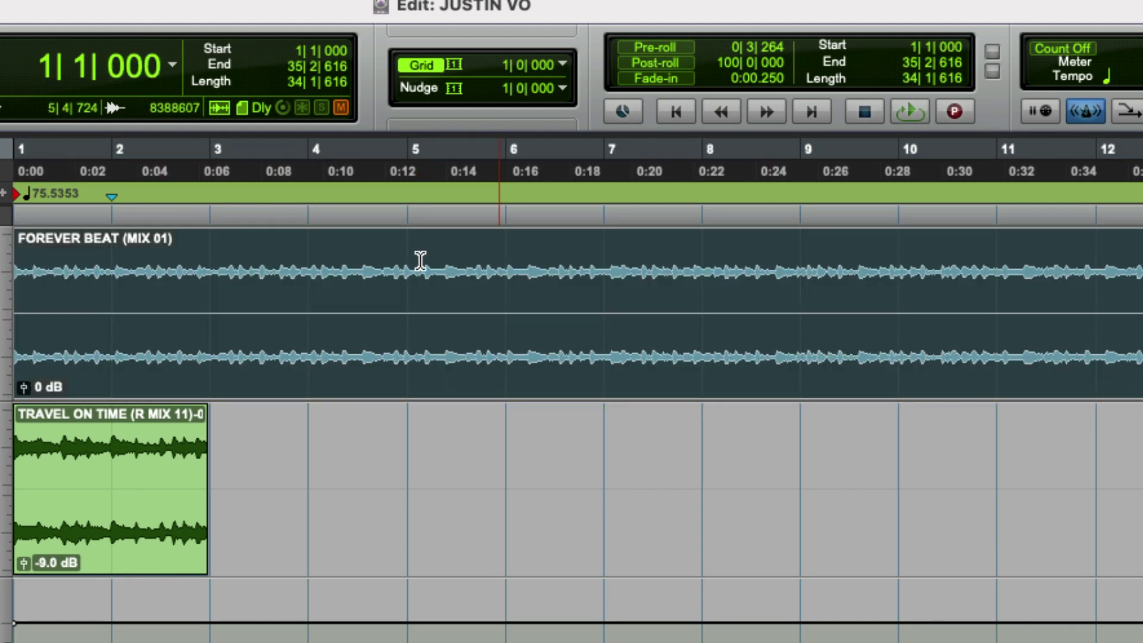
pyautogui.click(435, 265)
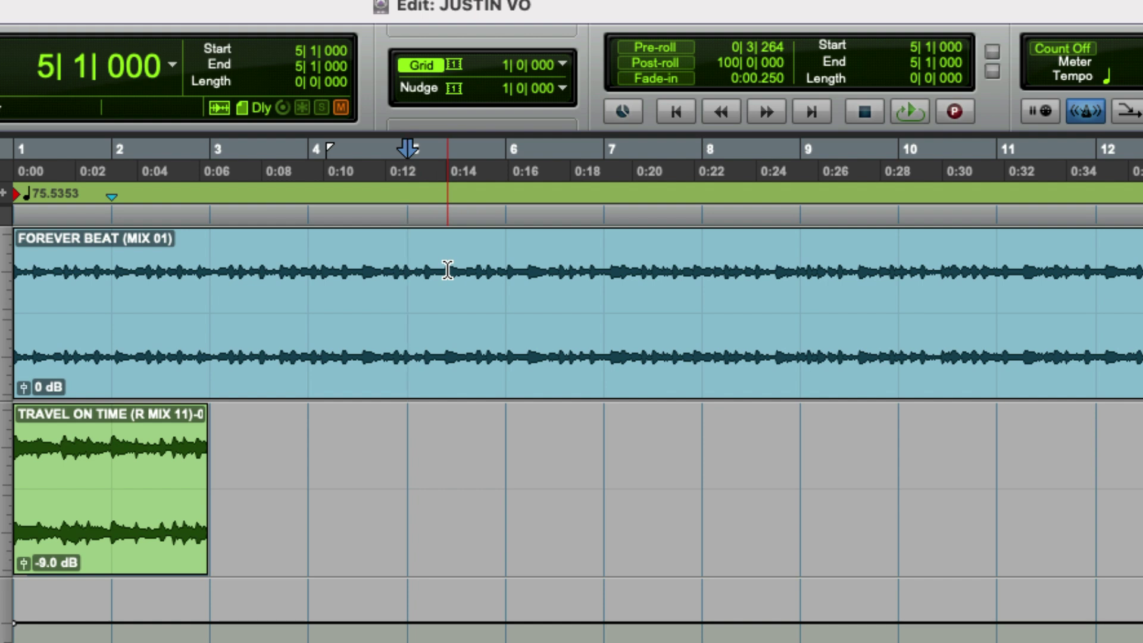
# - Split the beat loop at the kick hit at 5|1|755
pyautogui.press('space')
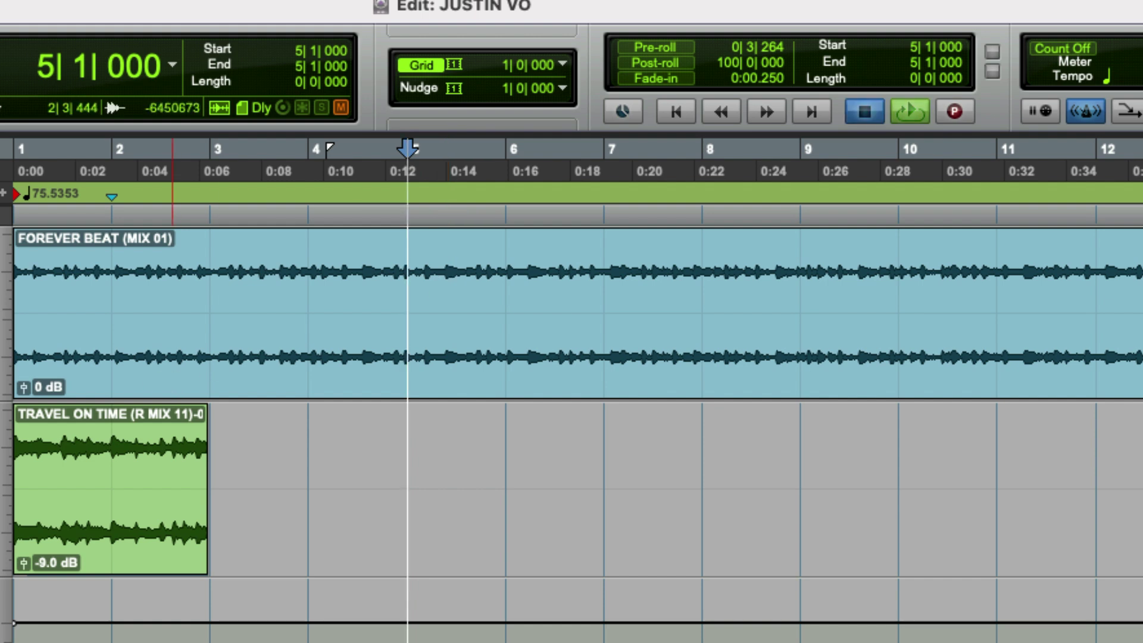
pyautogui.moveTo(9, 393); pyautogui.dragTo(9, 465)
pyautogui.press('t')
pyautogui.press('t')
pyautogui.press('t')
pyautogui.press('space')
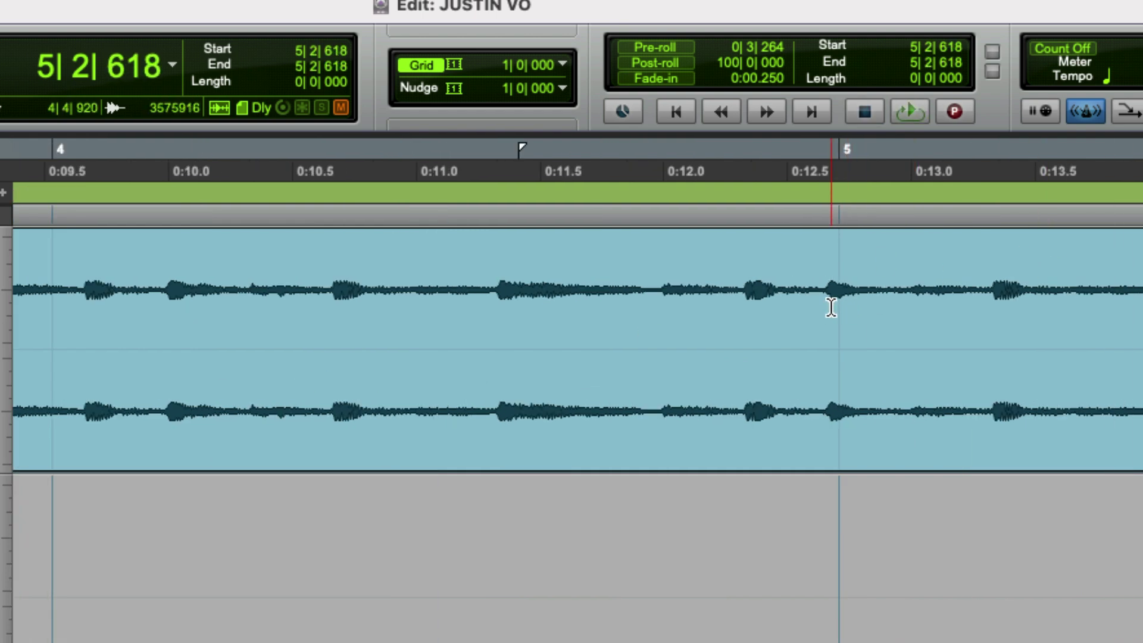
pyautogui.click(837, 306)
pyautogui.hotkey('ctrl', 'e')
pyautogui.press('space')
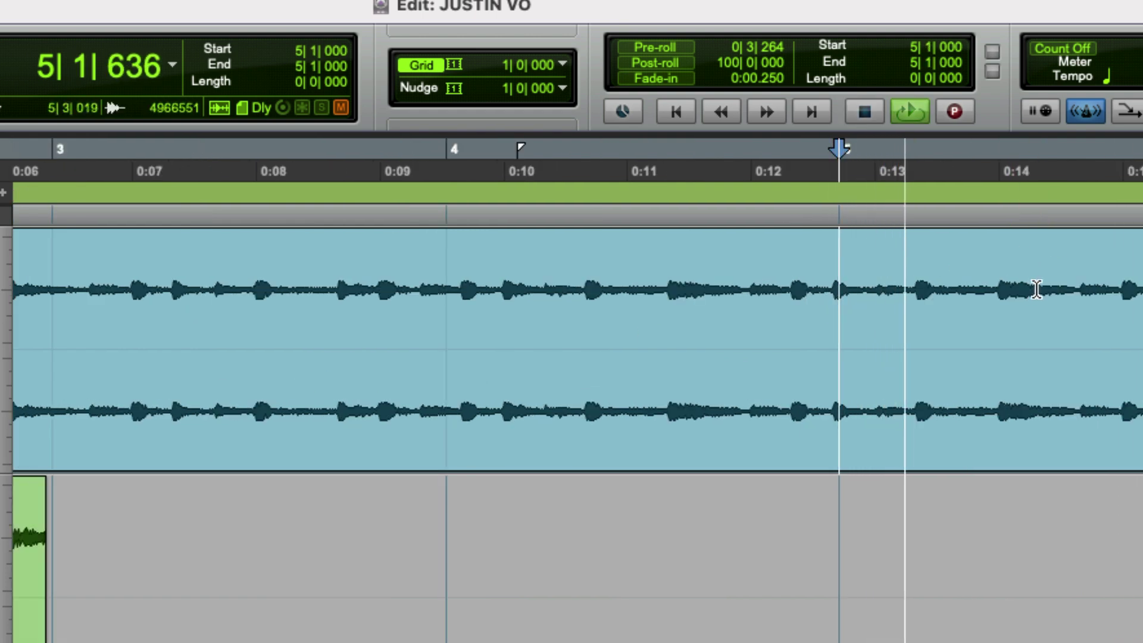
pyautogui.press('space')
pyautogui.click(903, 270)
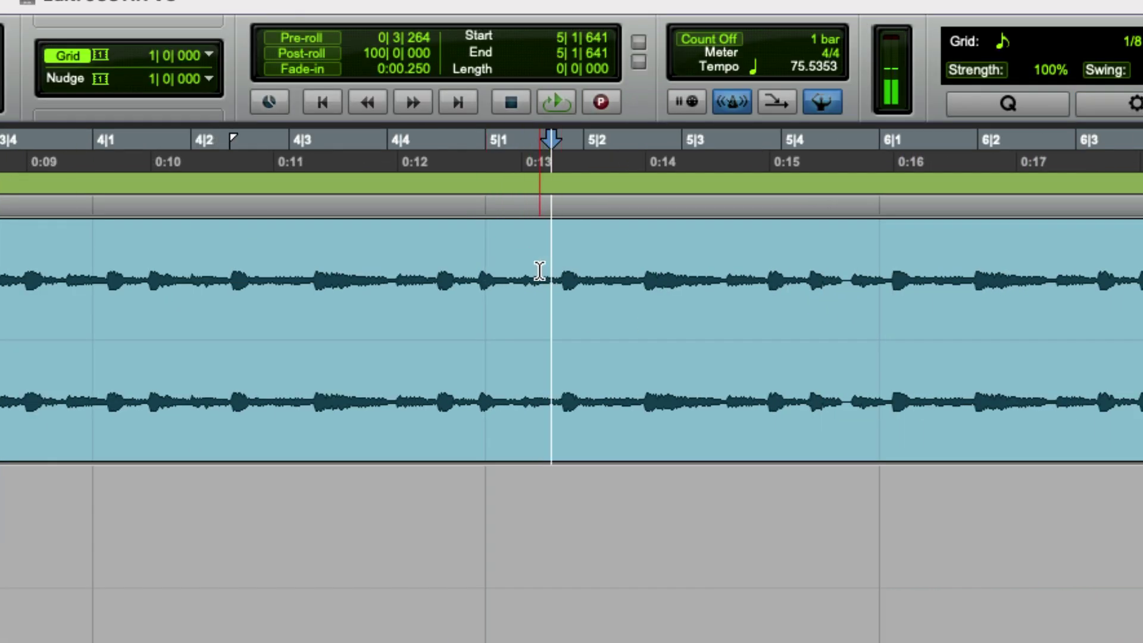
pyautogui.press('Tab')
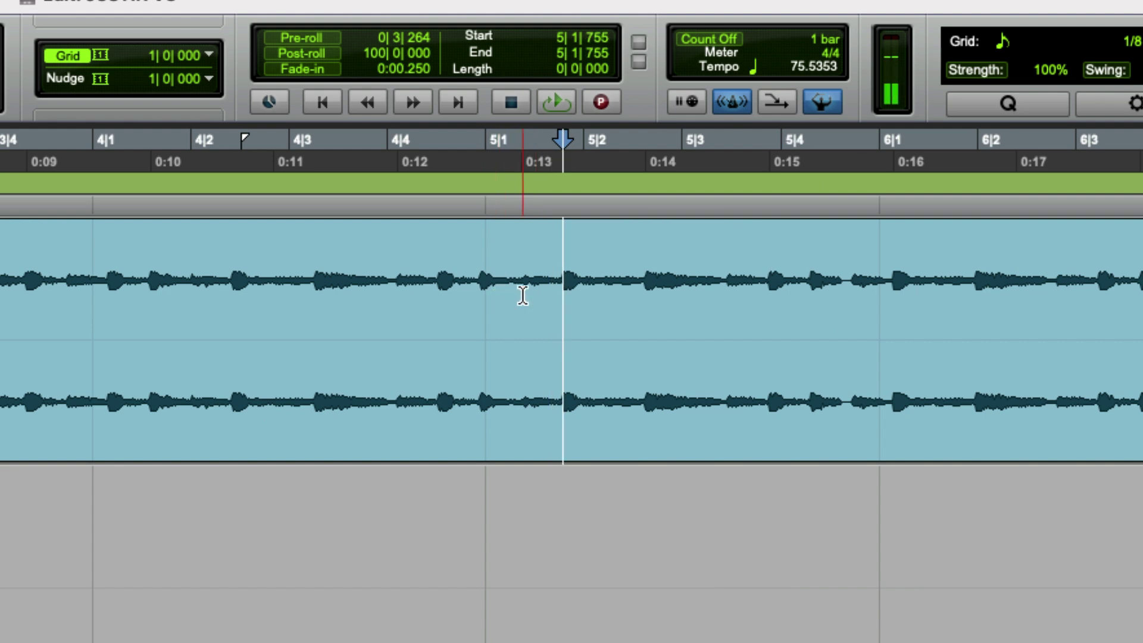
pyautogui.hotkey('ctrl', 'e')
# - Split again at the kick at 6|4|482, then select and play the isolated clip -13
pyautogui.hotkey('ctrl', '[')
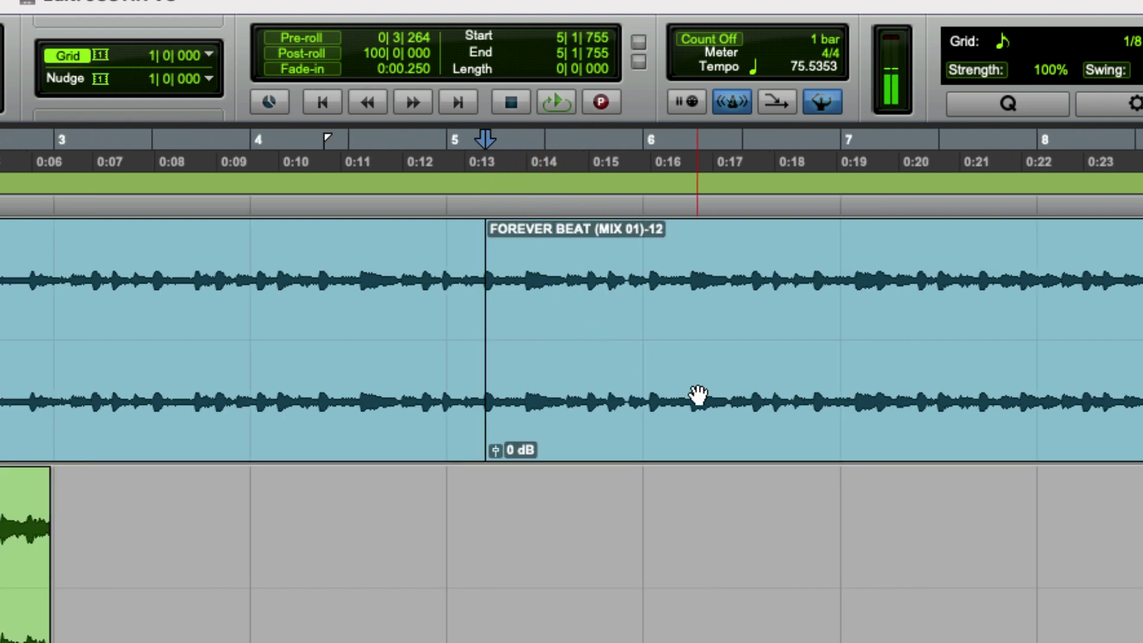
pyautogui.press('space')
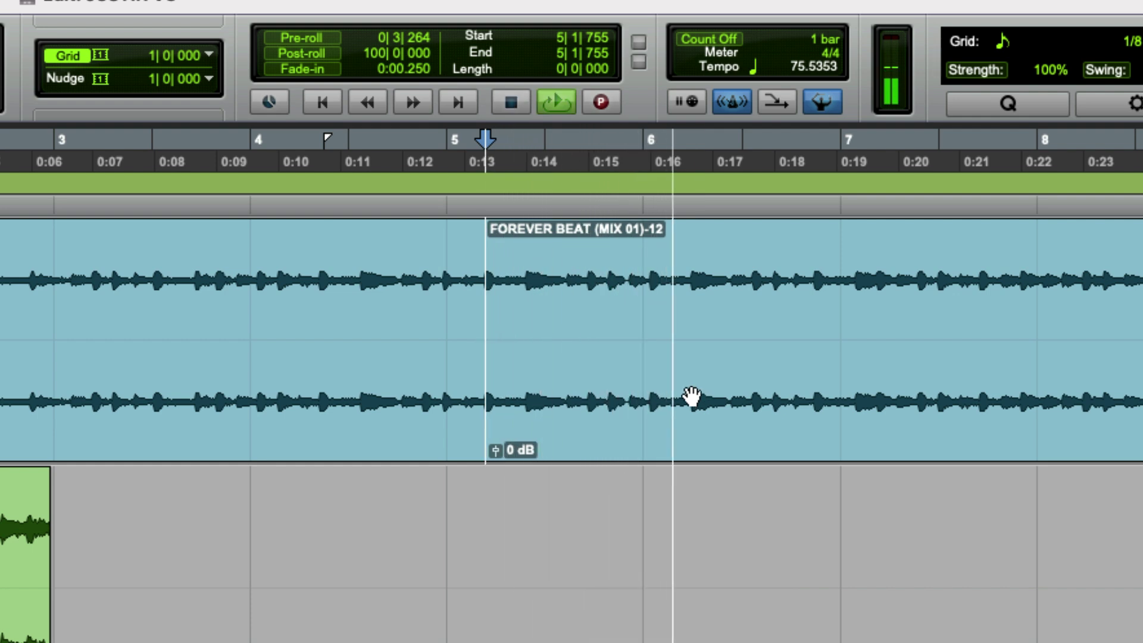
pyautogui.press('super+bracketright')
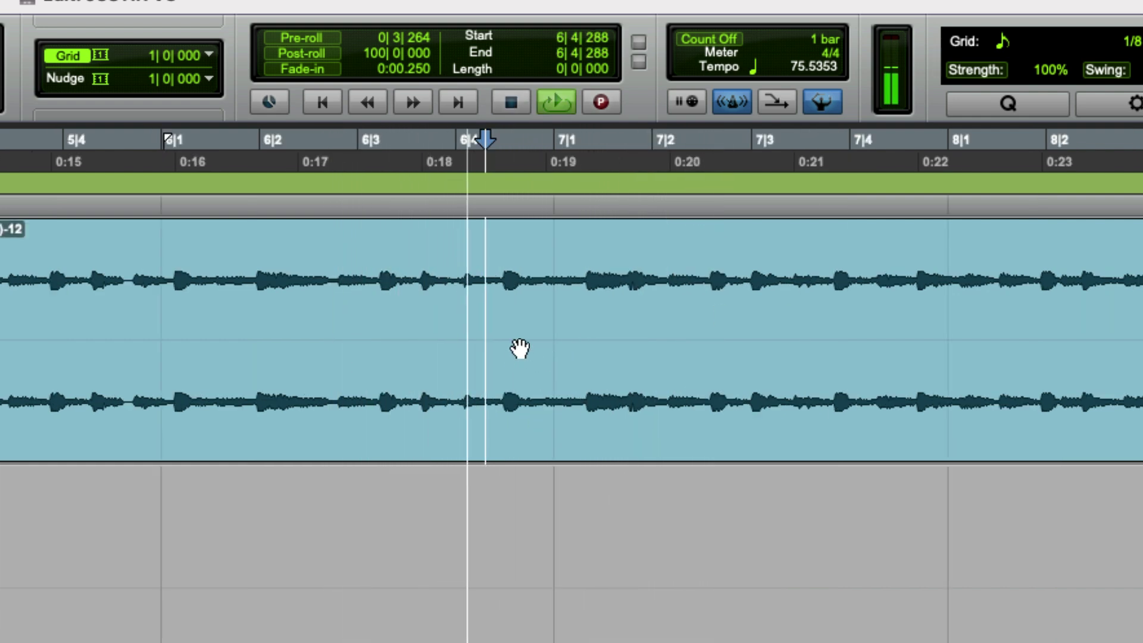
pyautogui.press('space')
pyautogui.click(491, 287)
pyautogui.press('Tab')
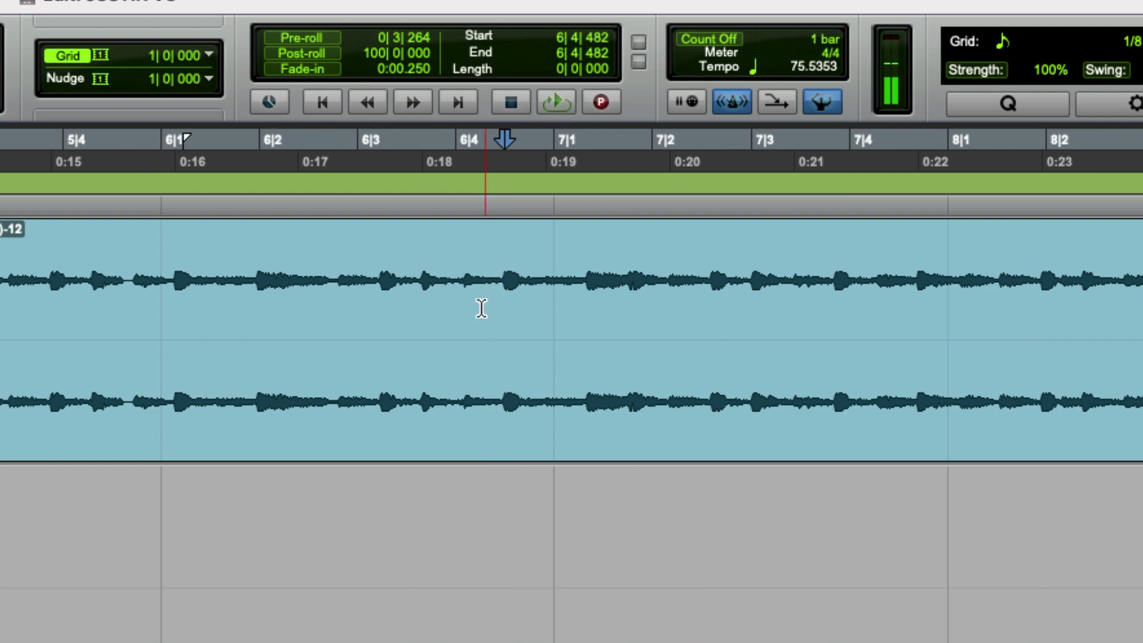
pyautogui.press('super+e')
pyautogui.click(381, 416)
pyautogui.press('super+bracketleft')
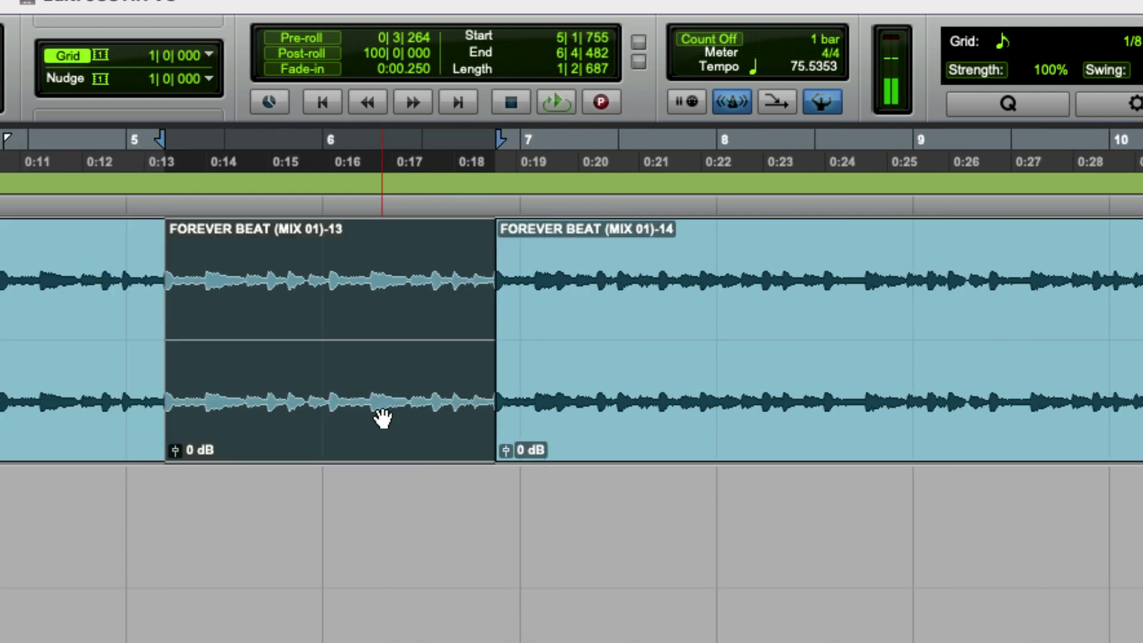
pyautogui.press('space')
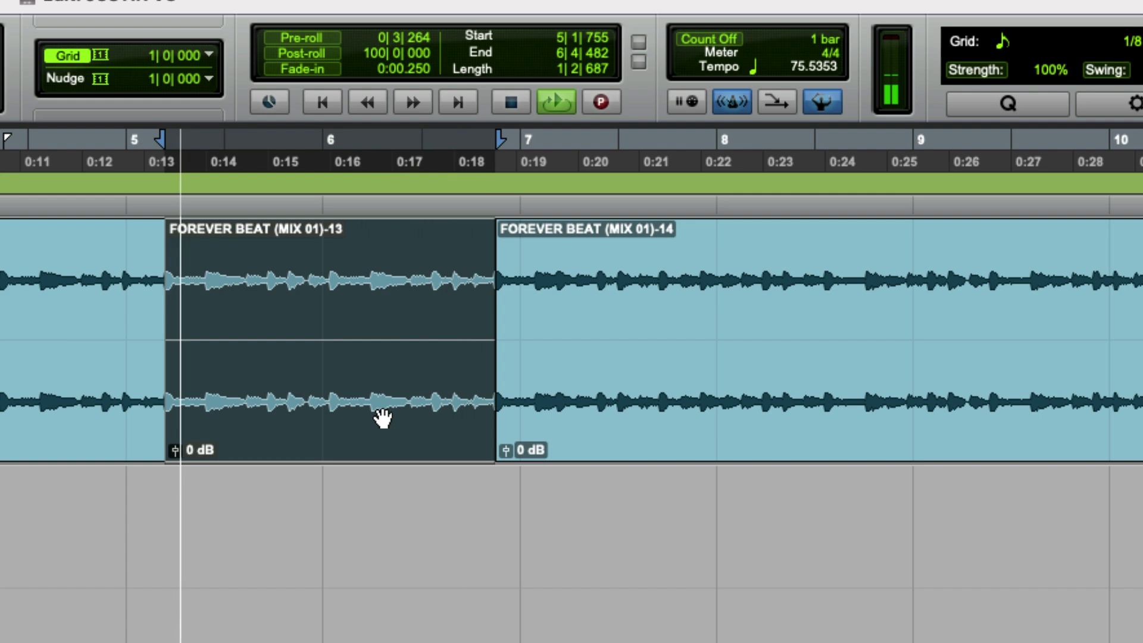
# - Add bar|beat markers mapping clip -13 from 1|1|000 to 3|1|000, yielding 89.9847 BPM
pyautogui.click(382, 418)
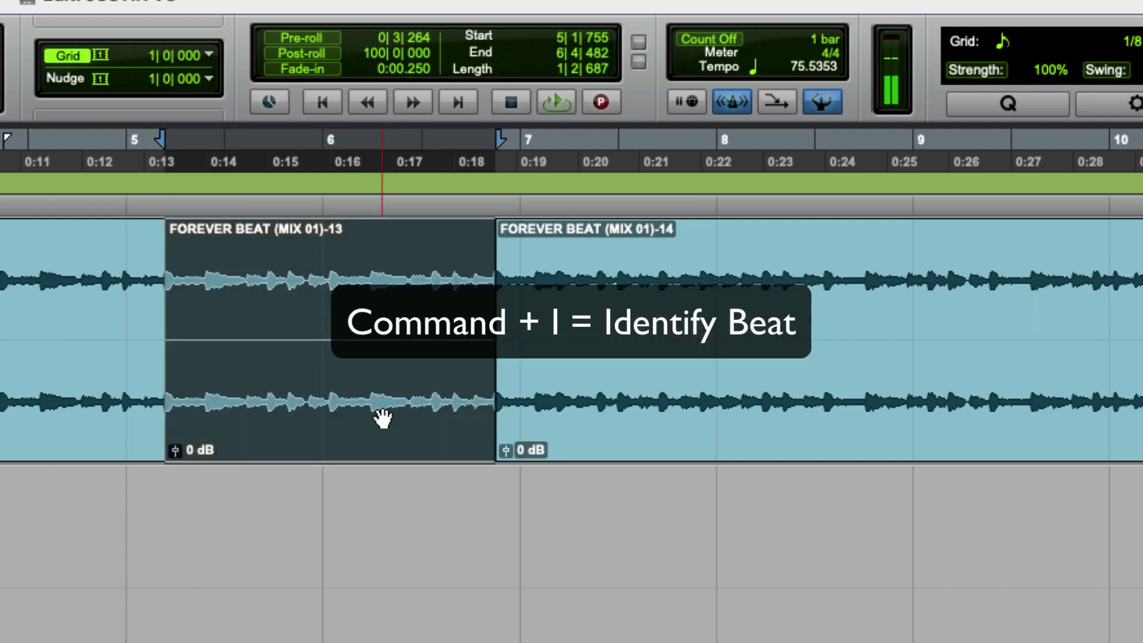
pyautogui.press('super+i')
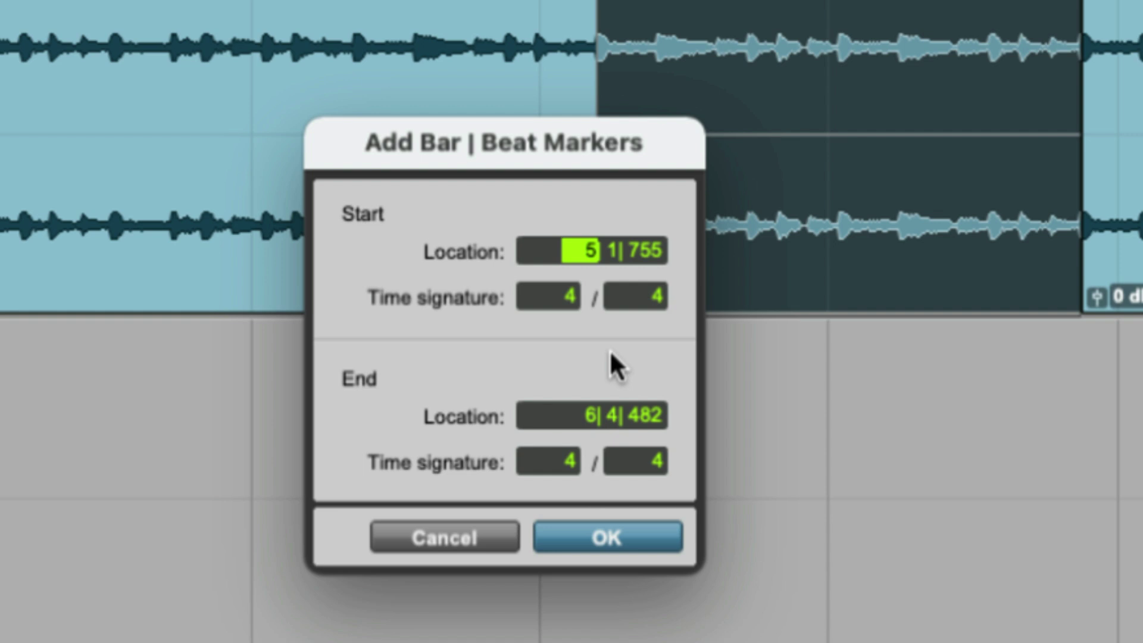
pyautogui.write('1')
pyautogui.click(583, 416)
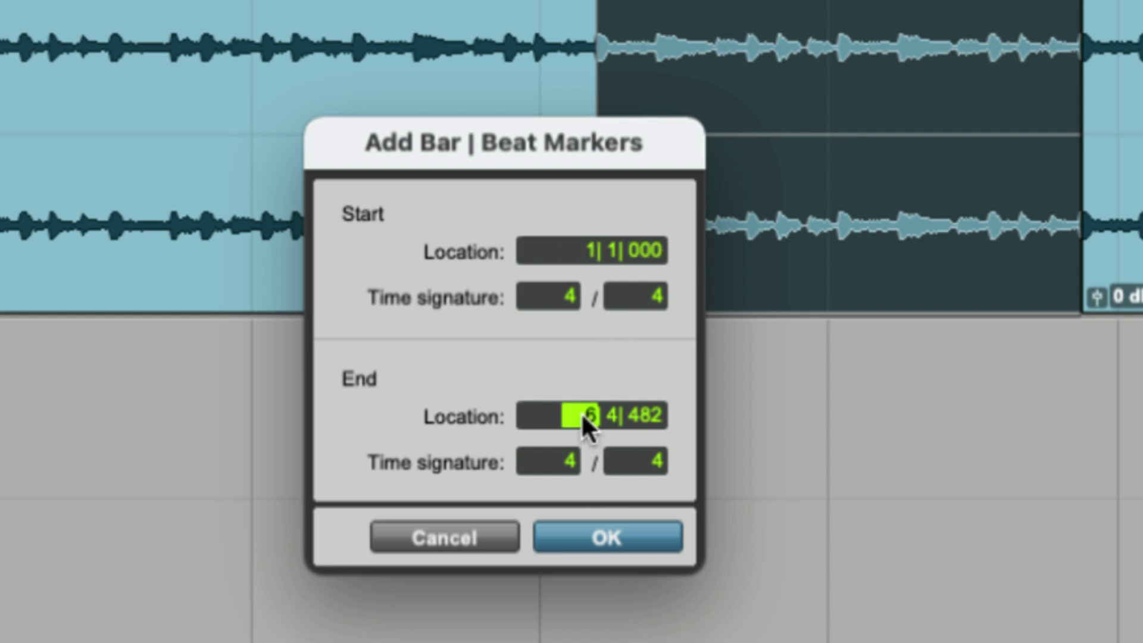
pyautogui.write('3| 1| 000')
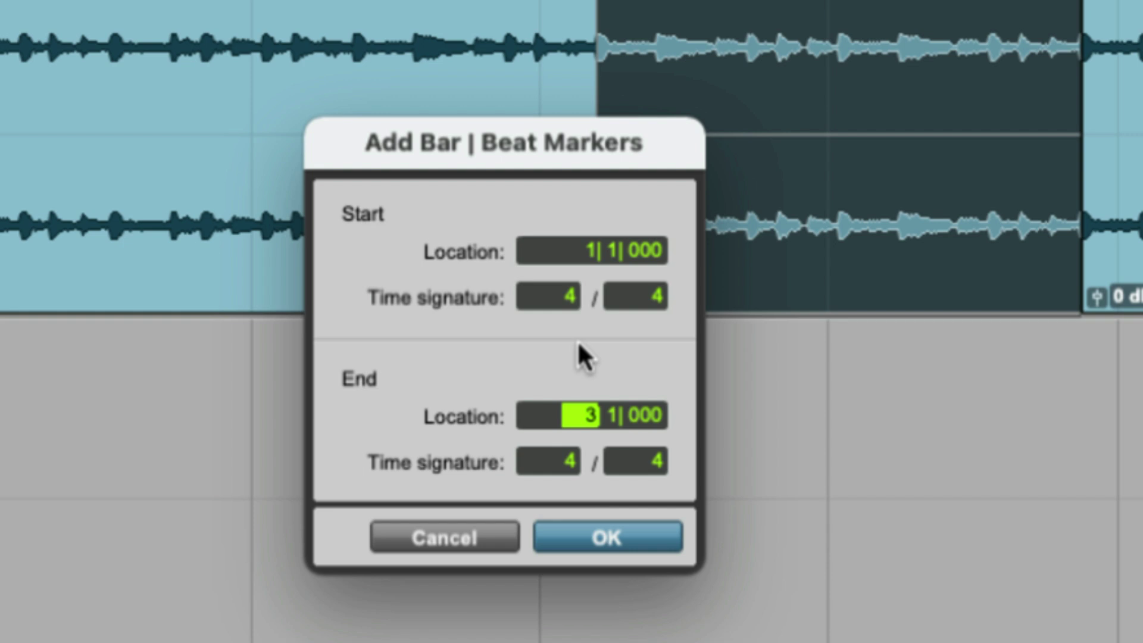
pyautogui.press('Return')
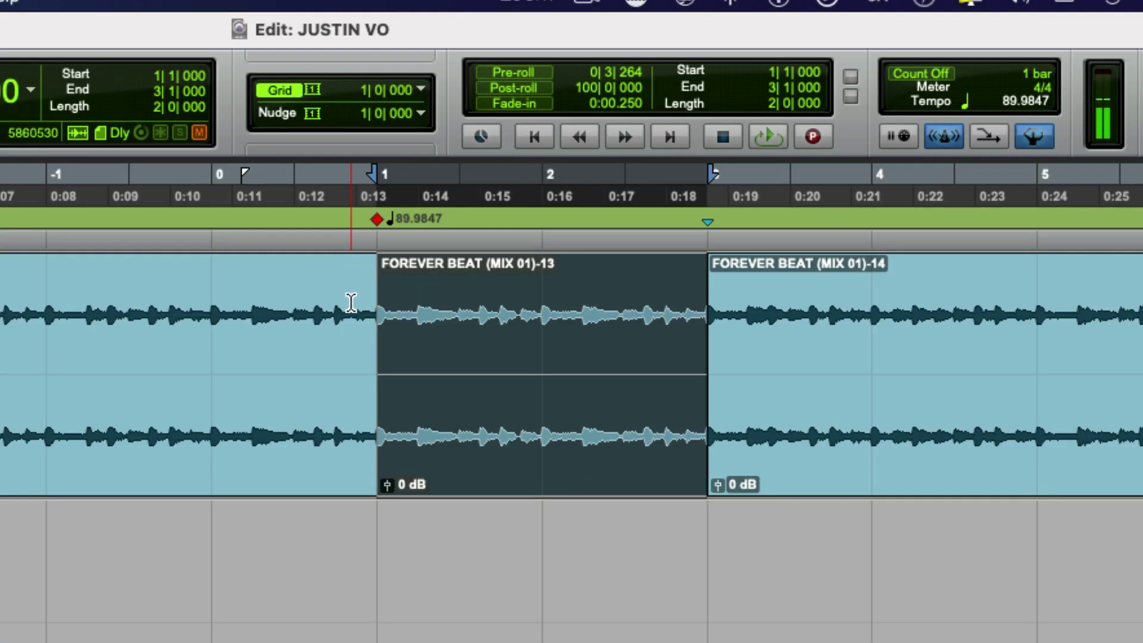
# - Audition points between bar -1 and bar 1, then undo the bar|beat markers to restore 120 BPM
pyautogui.click(112, 299)
pyautogui.click(30, 300)
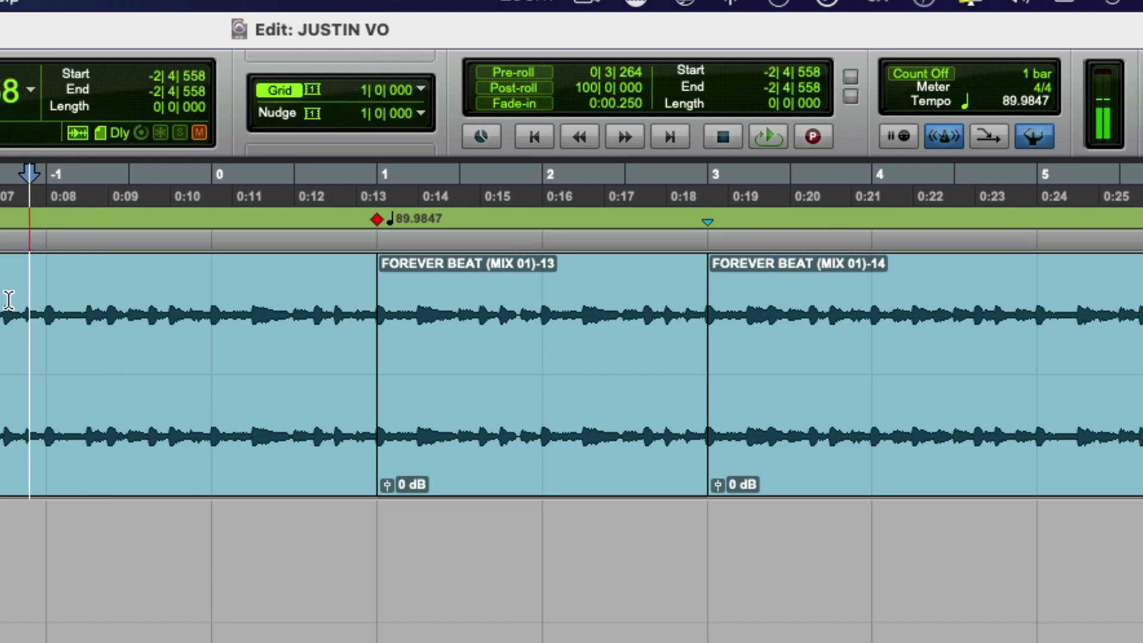
pyautogui.click(479, 280)
pyautogui.click(411, 278)
pyautogui.click(54, 301)
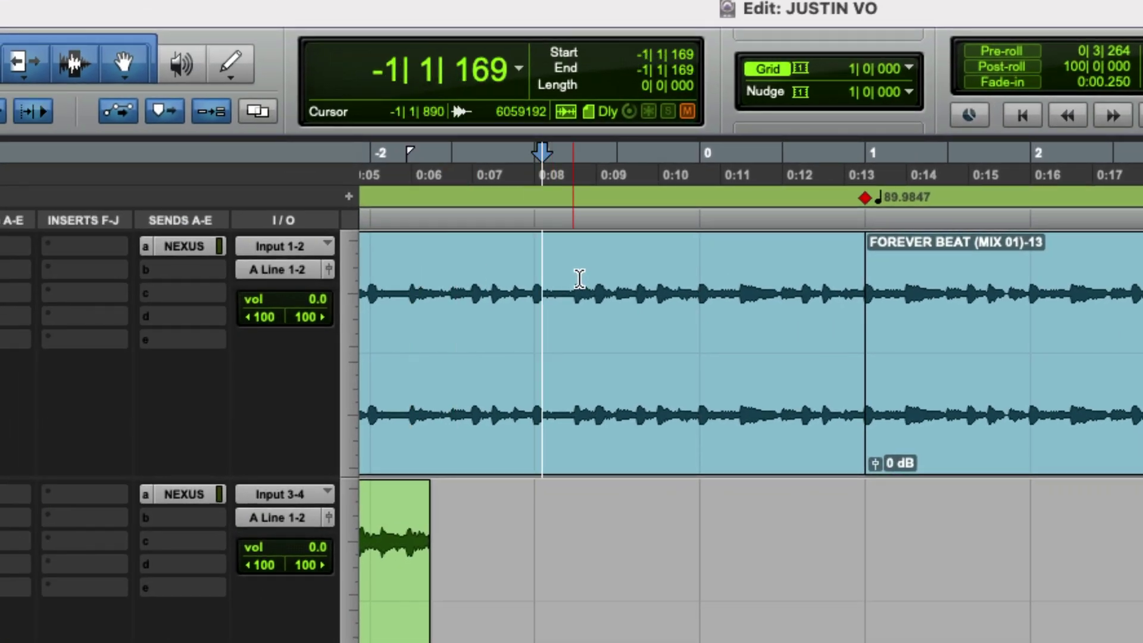
pyautogui.click(396, 283)
pyautogui.click(500, 276)
pyautogui.click(663, 279)
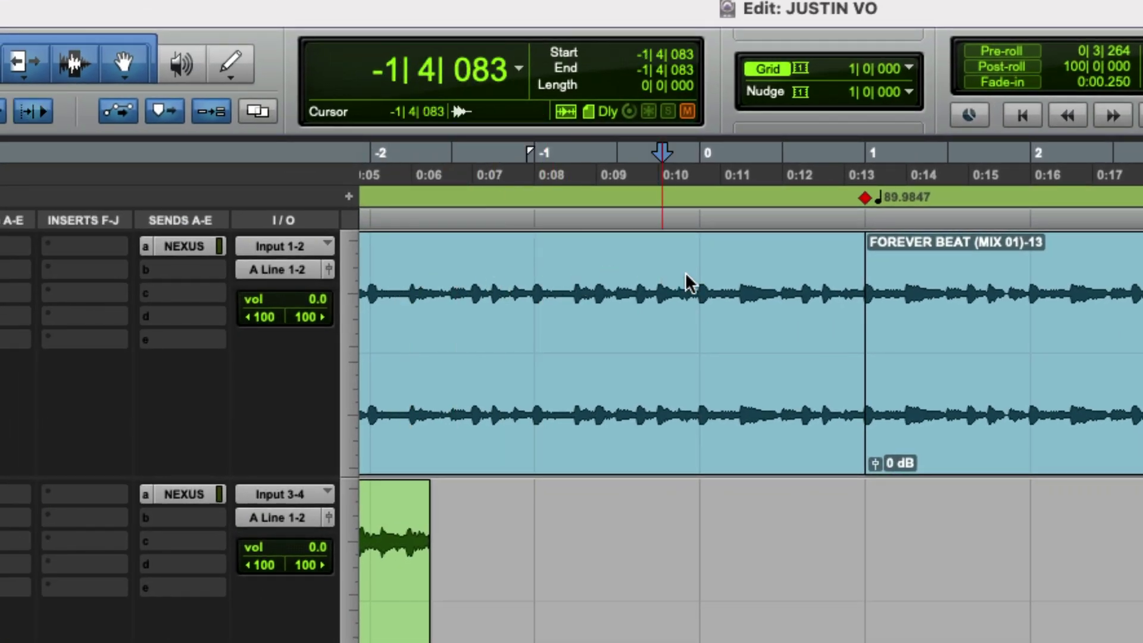
pyautogui.click(735, 274)
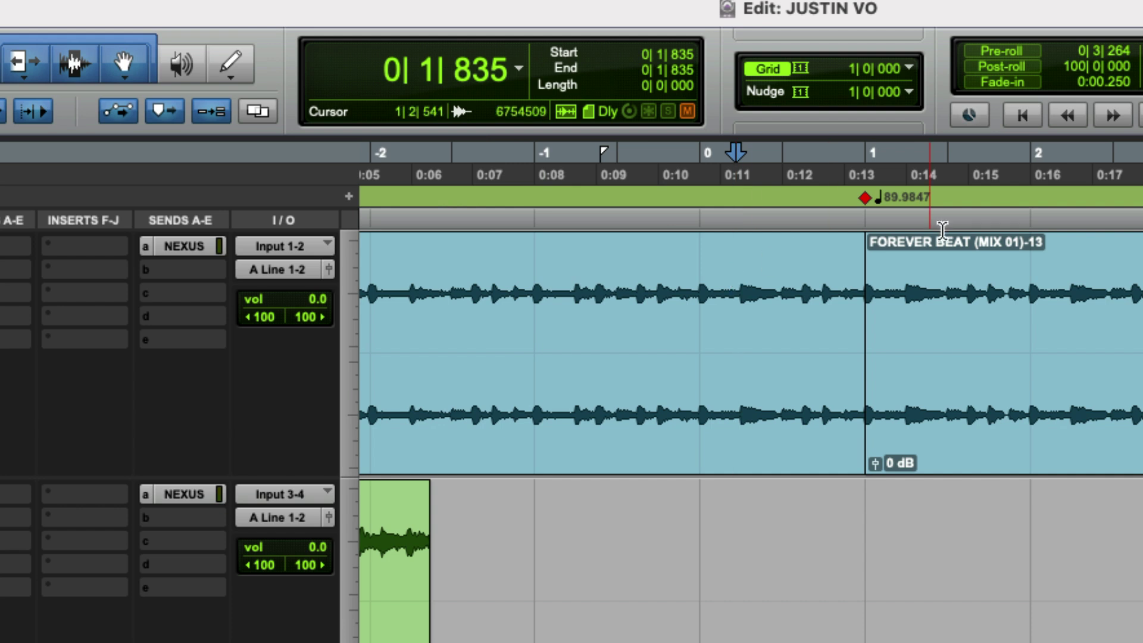
pyautogui.click(980, 262)
pyautogui.press('super+z')
# - Change the session tempo from 120 to 90 BPM
pyautogui.click(1047, 260)
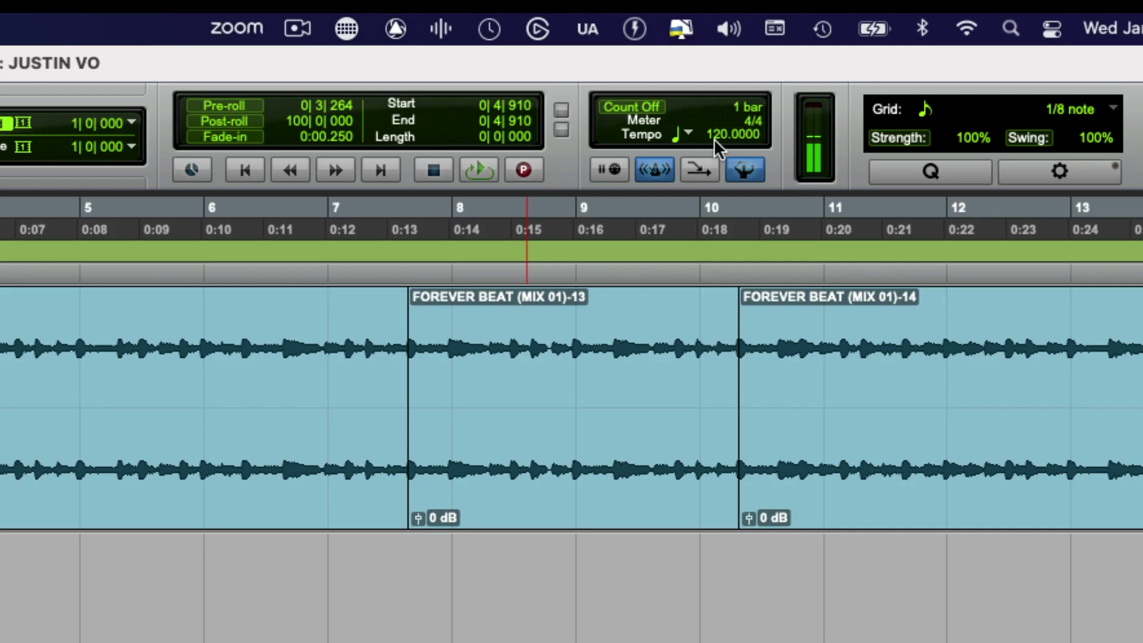
pyautogui.click(720, 135)
pyautogui.write('90')
pyautogui.press('Return')
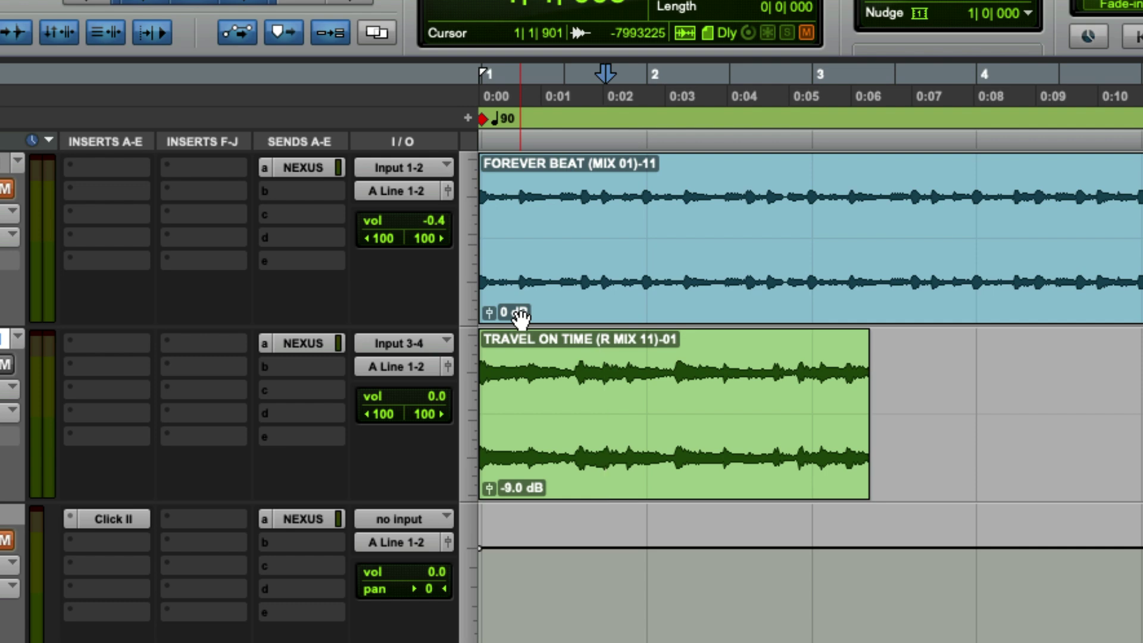
# - Select the whole TRAVEL ON TIME clip and play it from the session start
pyautogui.click(771, 453)
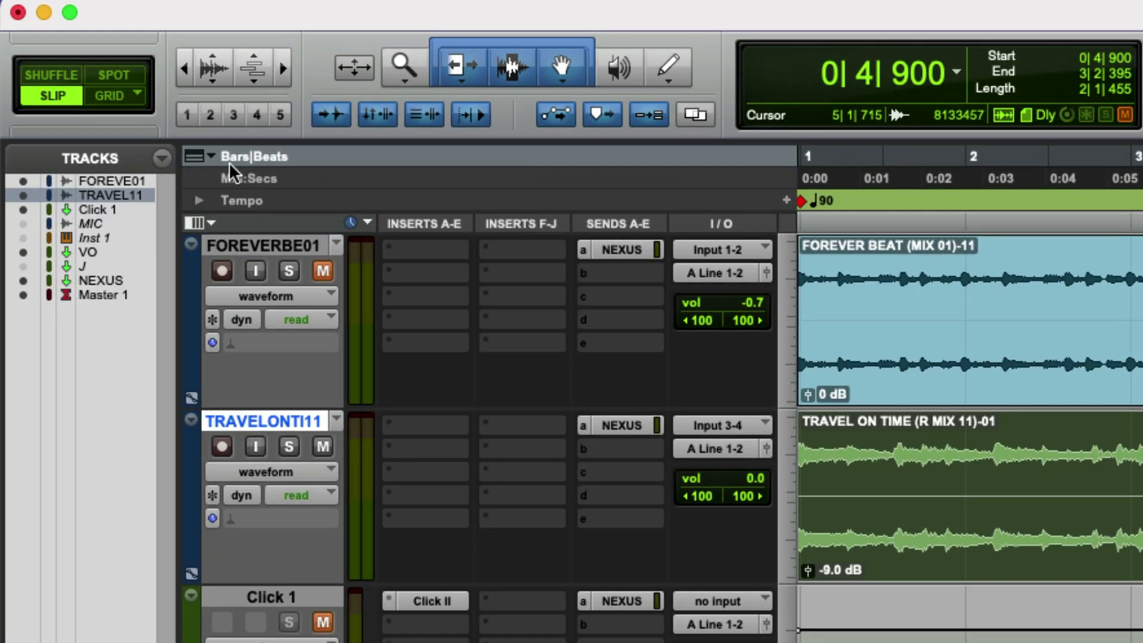
pyautogui.click(197, 200)
pyautogui.click(199, 200)
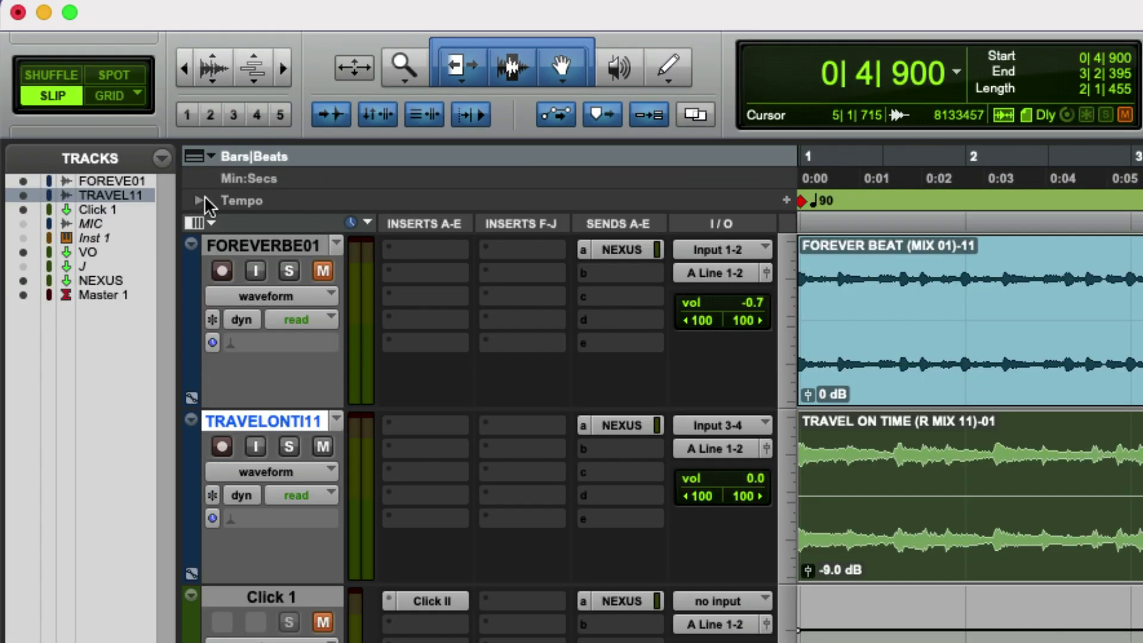
pyautogui.click(1006, 428)
pyautogui.press('Return')
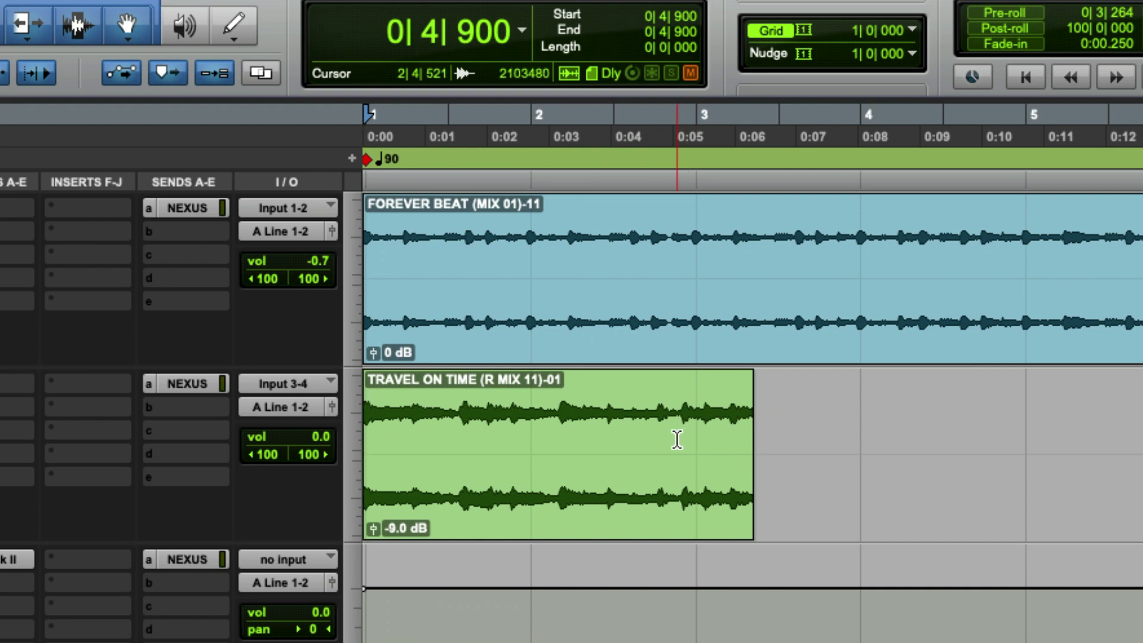
pyautogui.click(520, 493)
pyautogui.press('space')
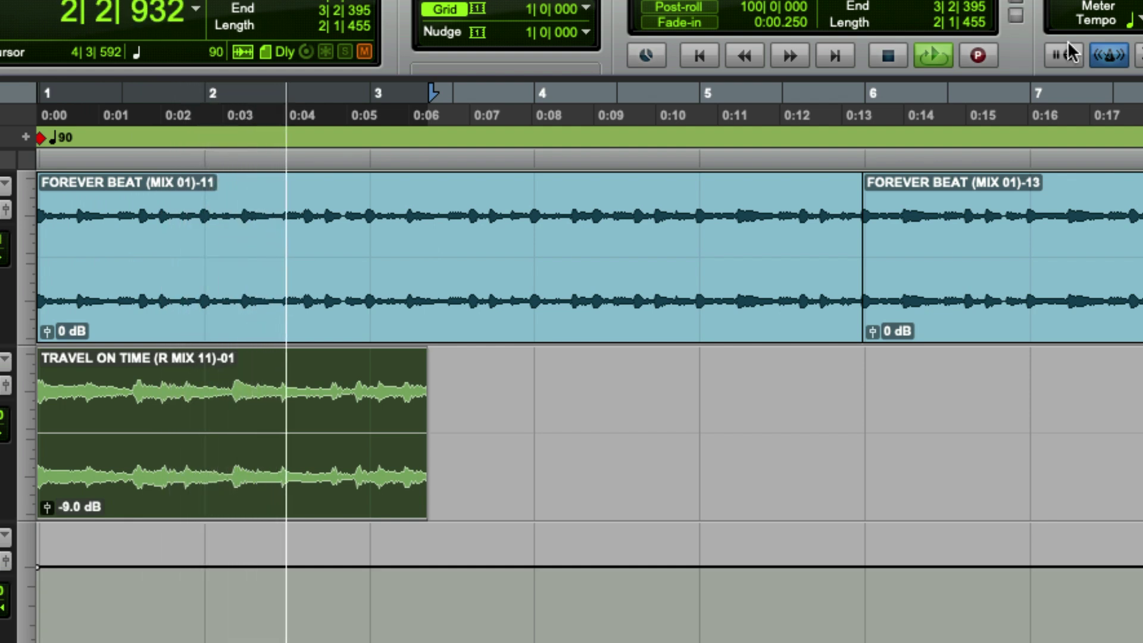
# - Drop the tempo to 75 BPM and audition TRAVEL ON TIME against the zoomed-in beat grid
pyautogui.click(669, 359)
pyautogui.press('space')
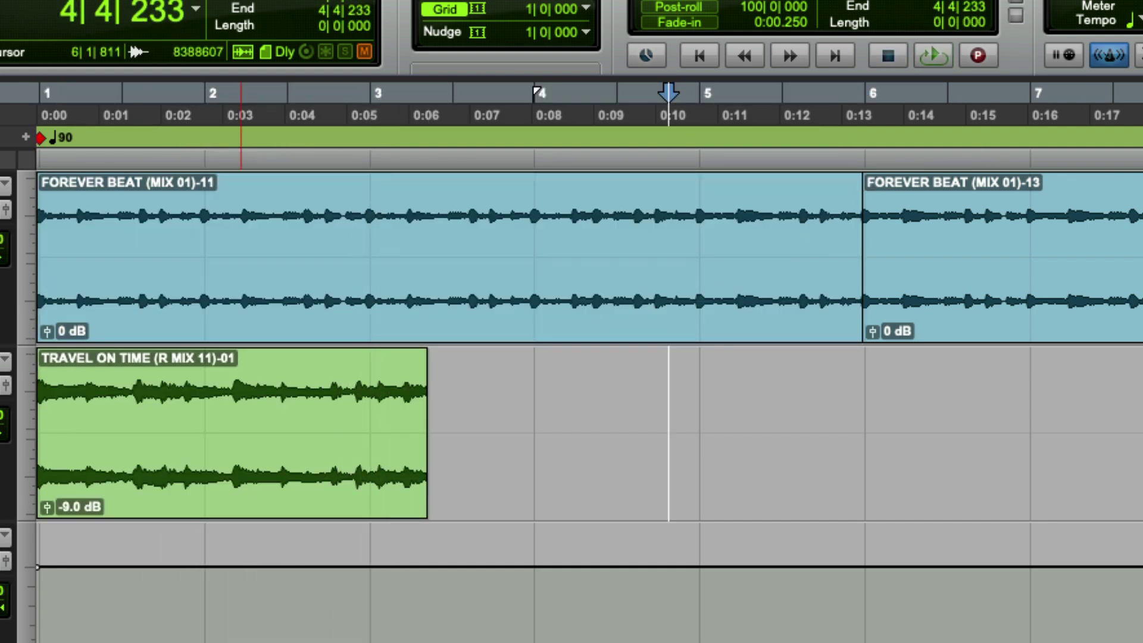
pyautogui.press('super+z')
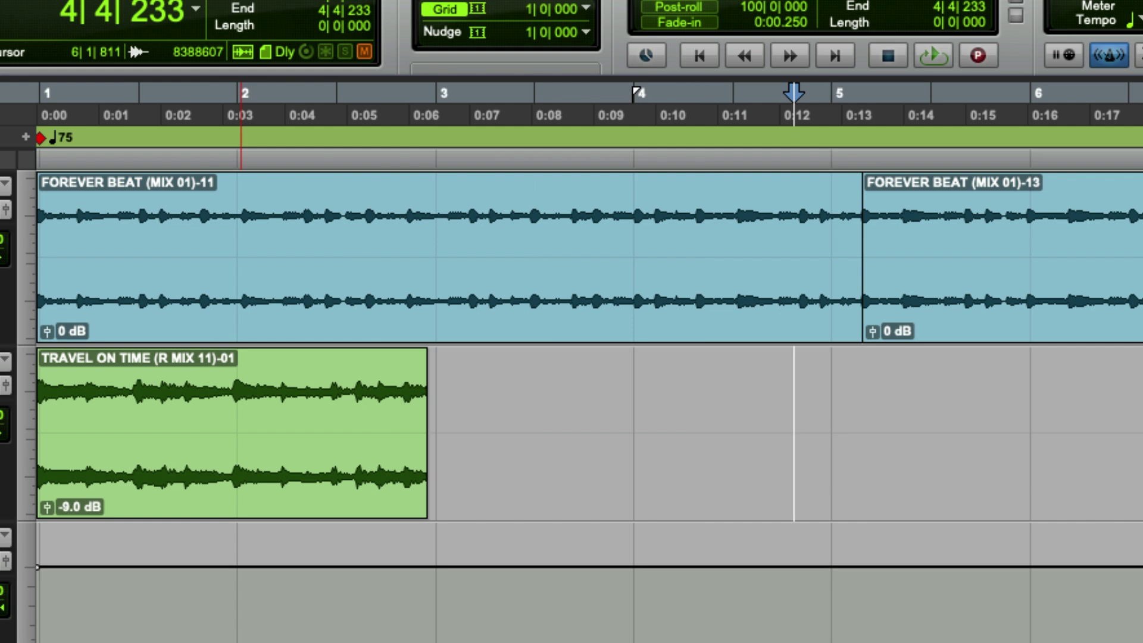
pyautogui.click(300, 473)
pyautogui.click(313, 374)
pyautogui.press('t')
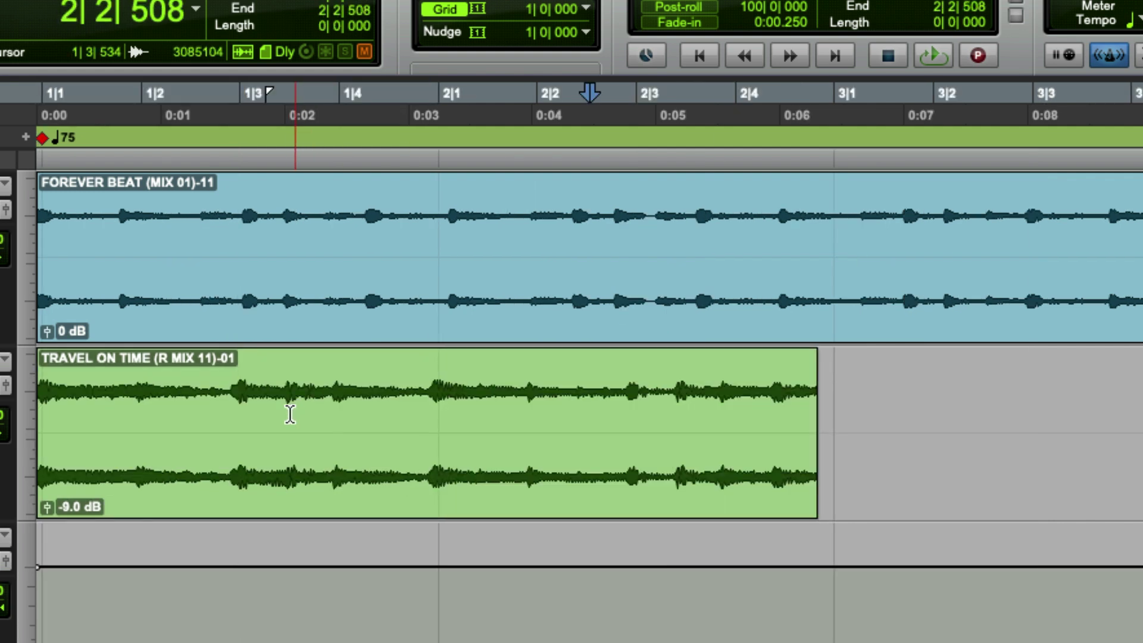
pyautogui.click(398, 383)
pyautogui.click(365, 464)
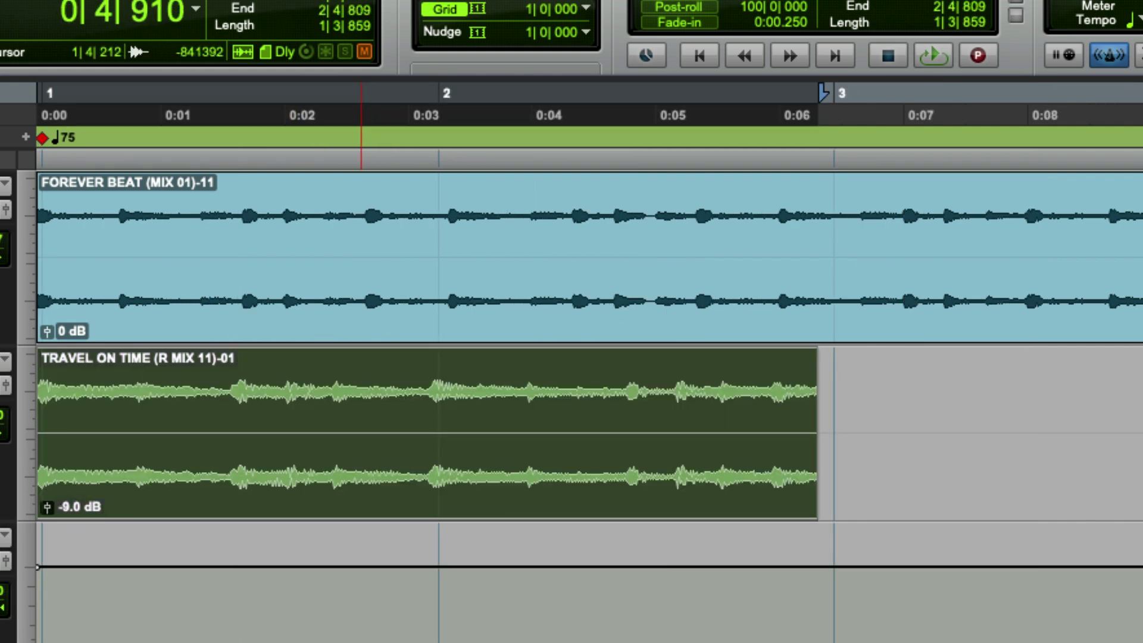
pyautogui.press('space')
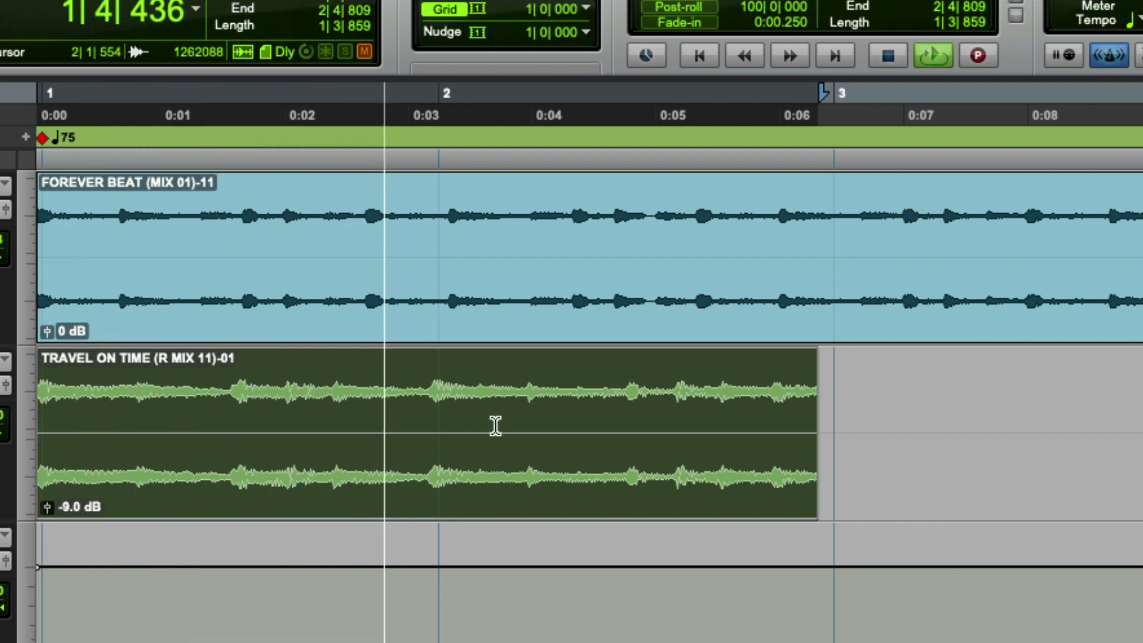
pyautogui.click(512, 390)
pyautogui.press('space')
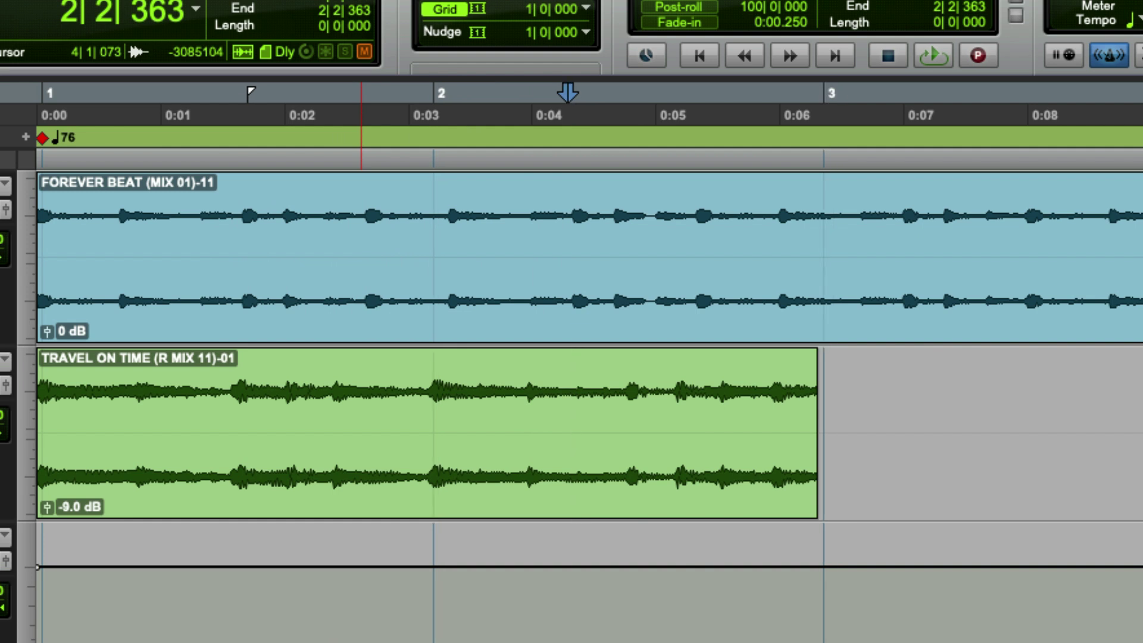
# - Set the tempo to 76 BPM and play from the session start to check bar alignment
pyautogui.press('Return')
pyautogui.press('space')
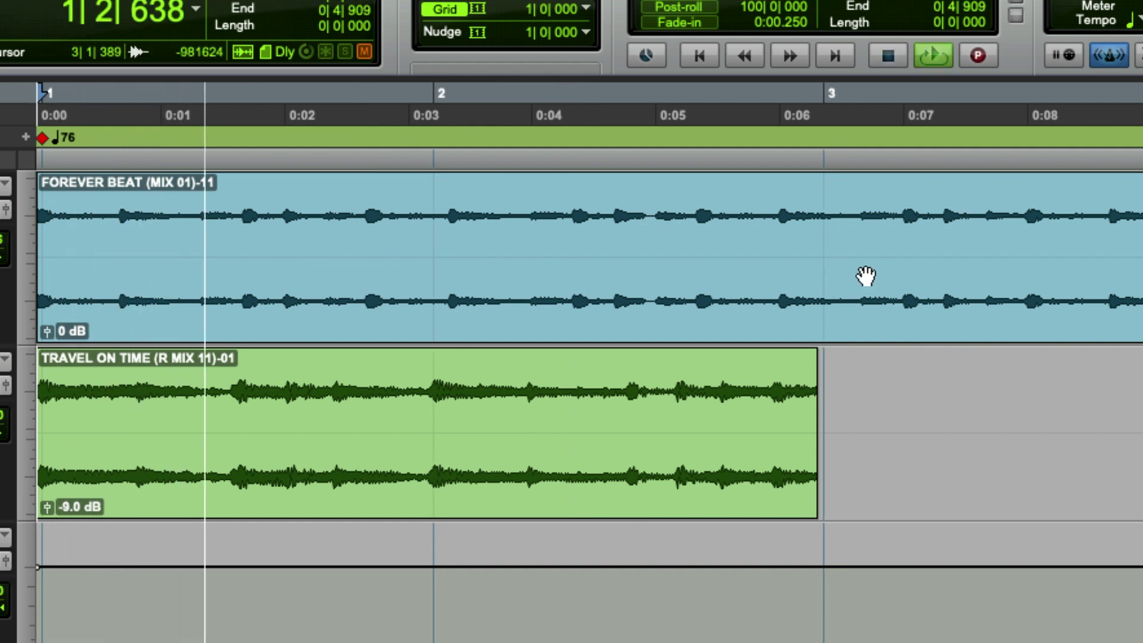
pyautogui.hotkey('ctrl', ']')
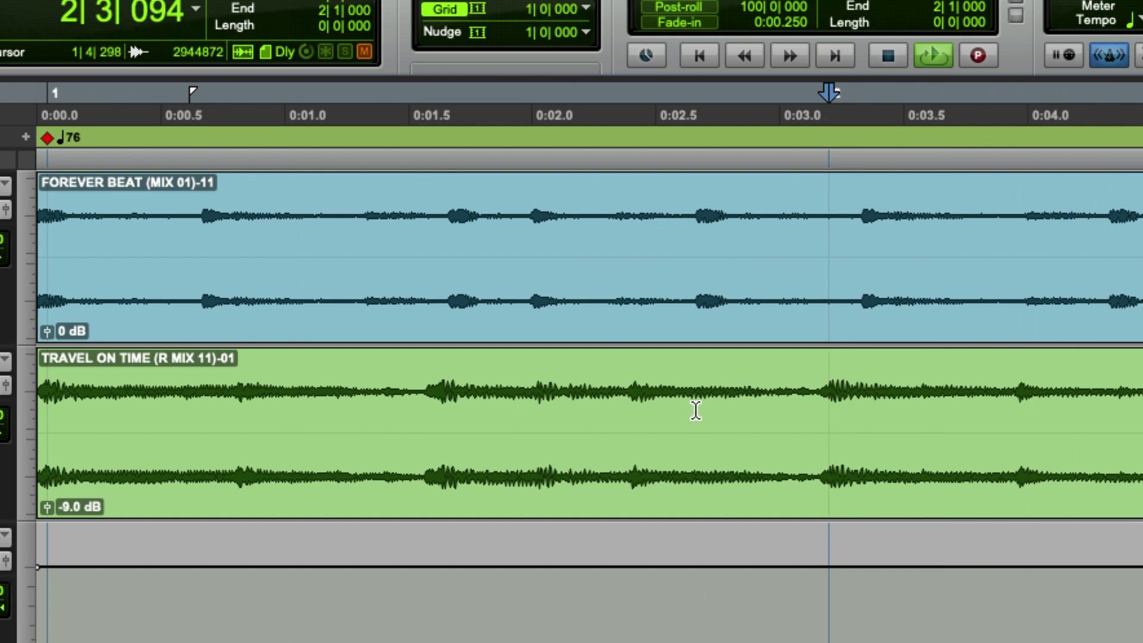
pyautogui.hotkey('ctrl', '[')
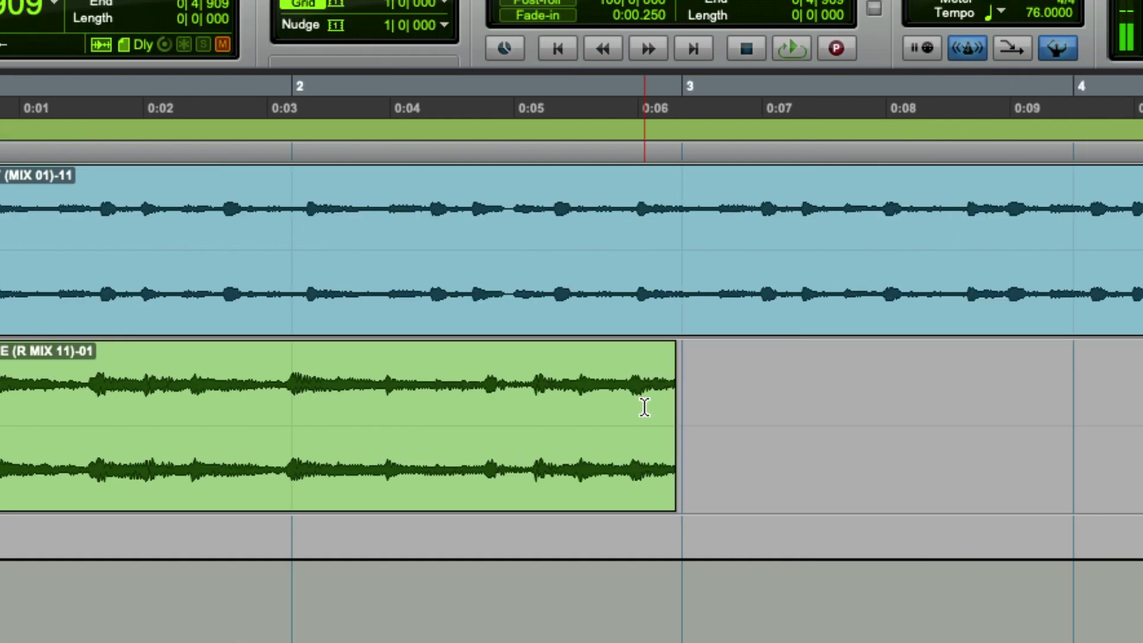
# - Stop playback and zoom in around bar 2 to inspect the kick hits
pyautogui.press('space')
pyautogui.click(628, 413)
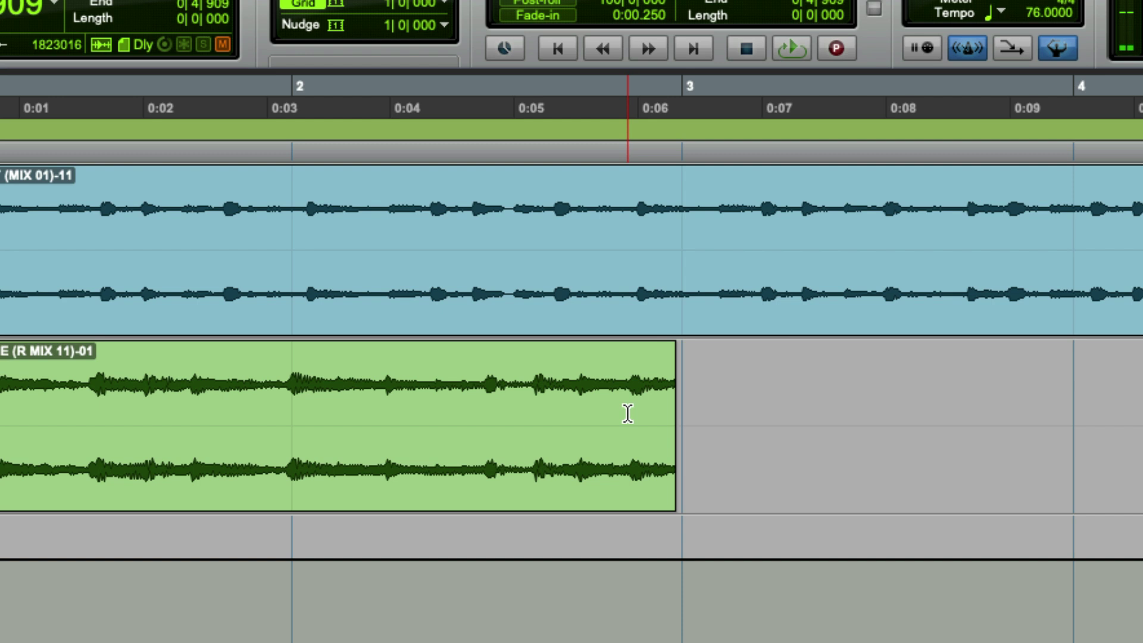
pyautogui.click(280, 395)
pyautogui.press('t')
pyautogui.press('t')
pyautogui.press('t')
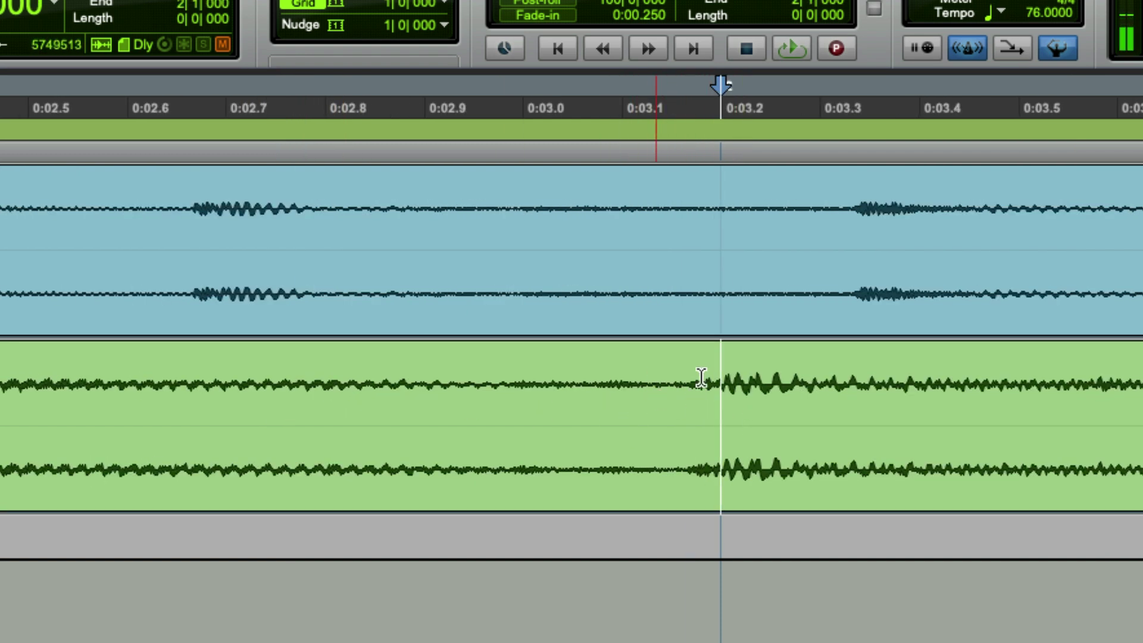
pyautogui.press('r')
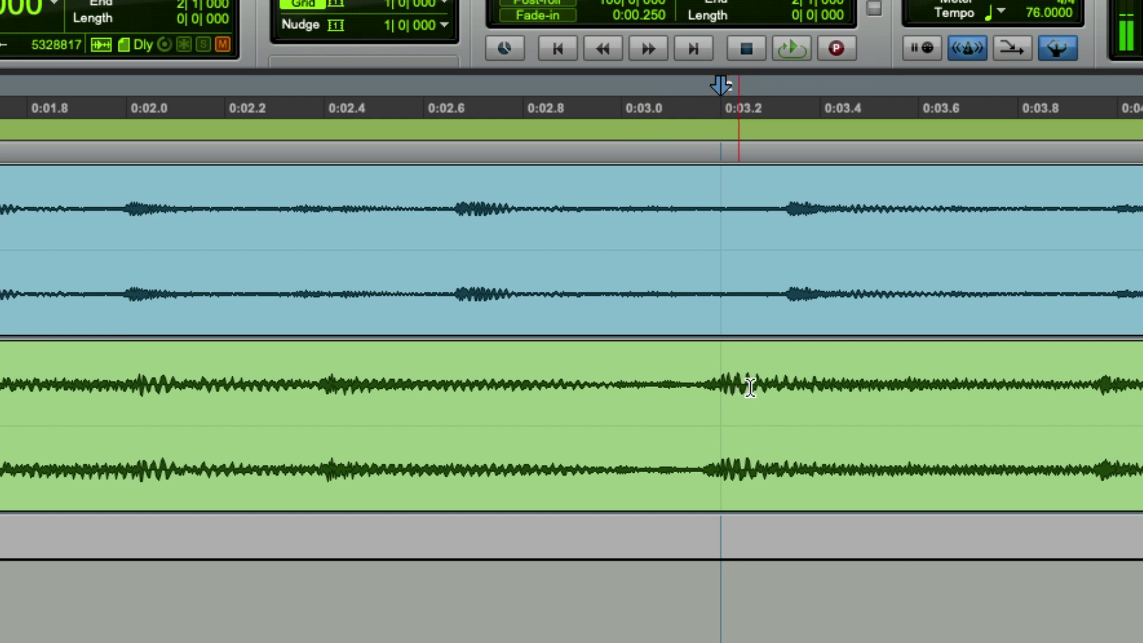
pyautogui.click(660, 387)
pyautogui.press('Tab')
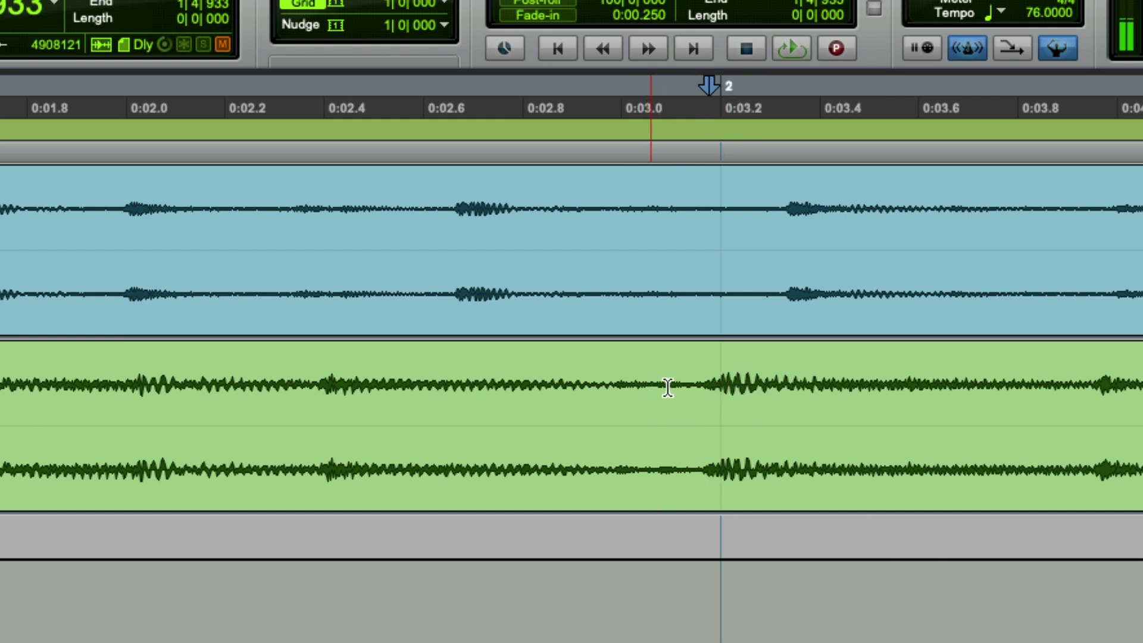
pyautogui.press('t')
pyautogui.press('t')
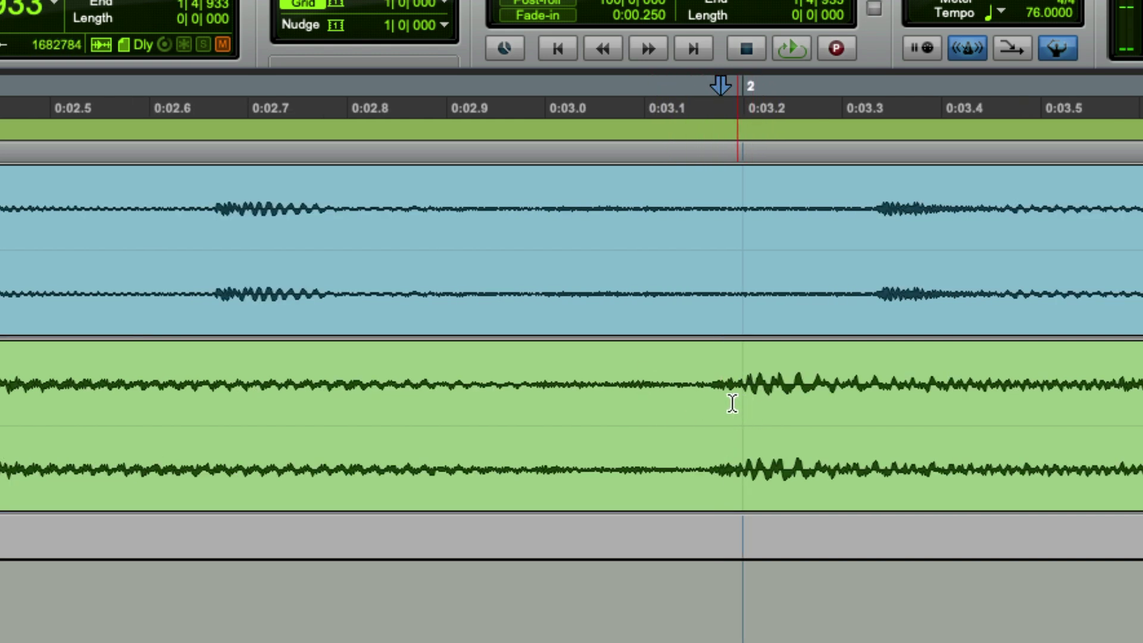
pyautogui.press('r')
pyautogui.press('r')
pyautogui.press('r')
pyautogui.press('r')
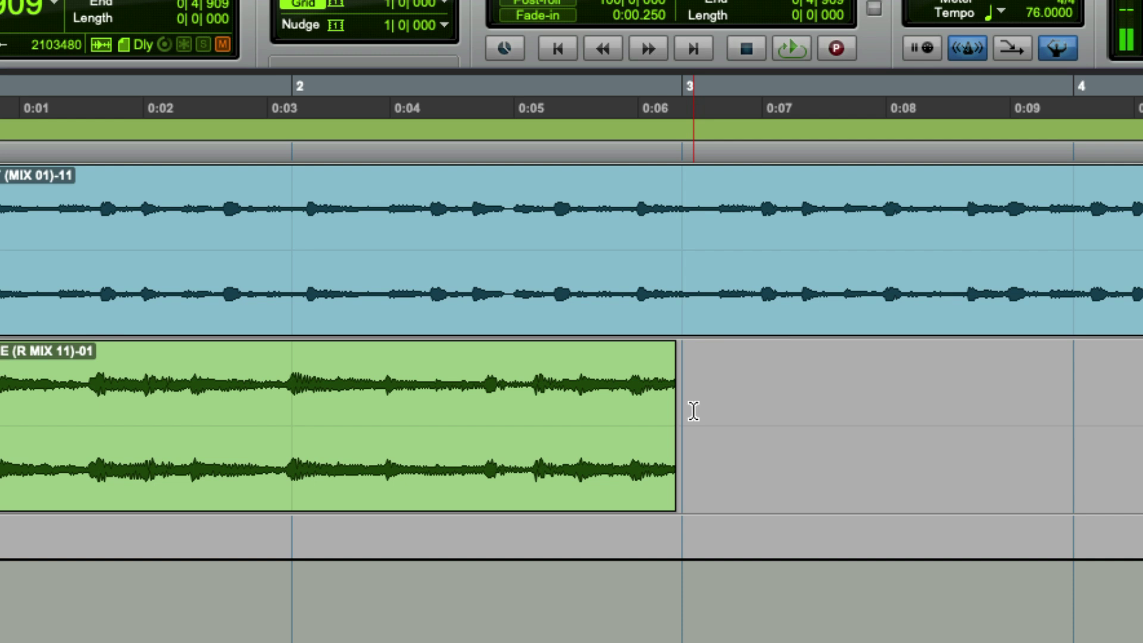
# - Snap the edit point to the kick transient at 1|4|933 and begin adding a bar/beat marker
pyautogui.click(250, 398)
pyautogui.press('t')
pyautogui.press('t')
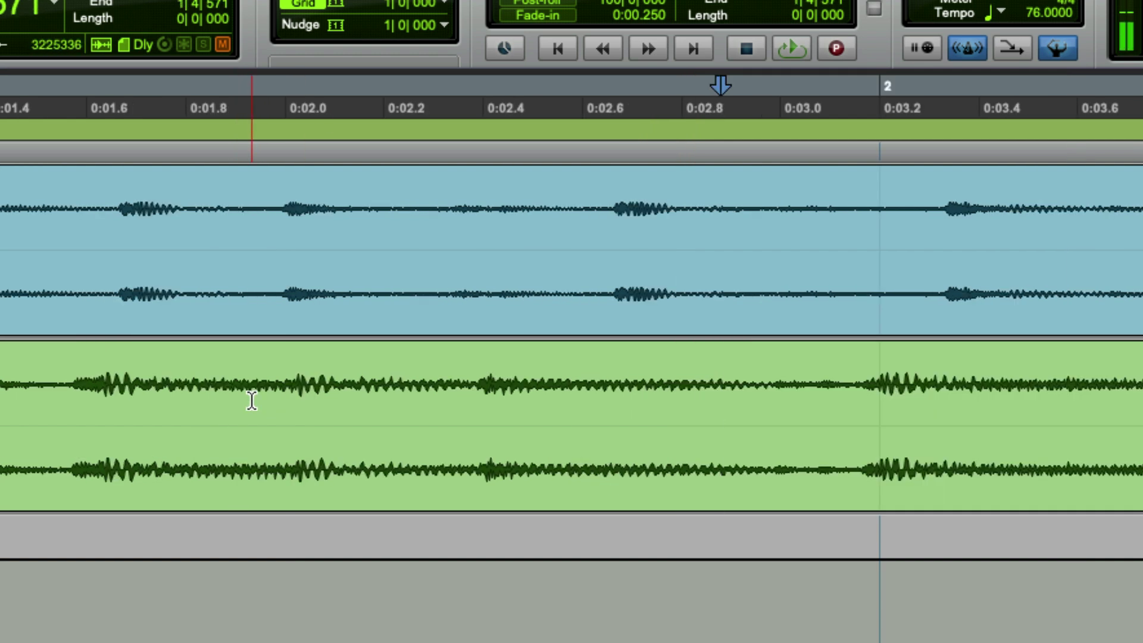
pyautogui.click(785, 403)
pyautogui.press('Tab')
pyautogui.press('Tab')
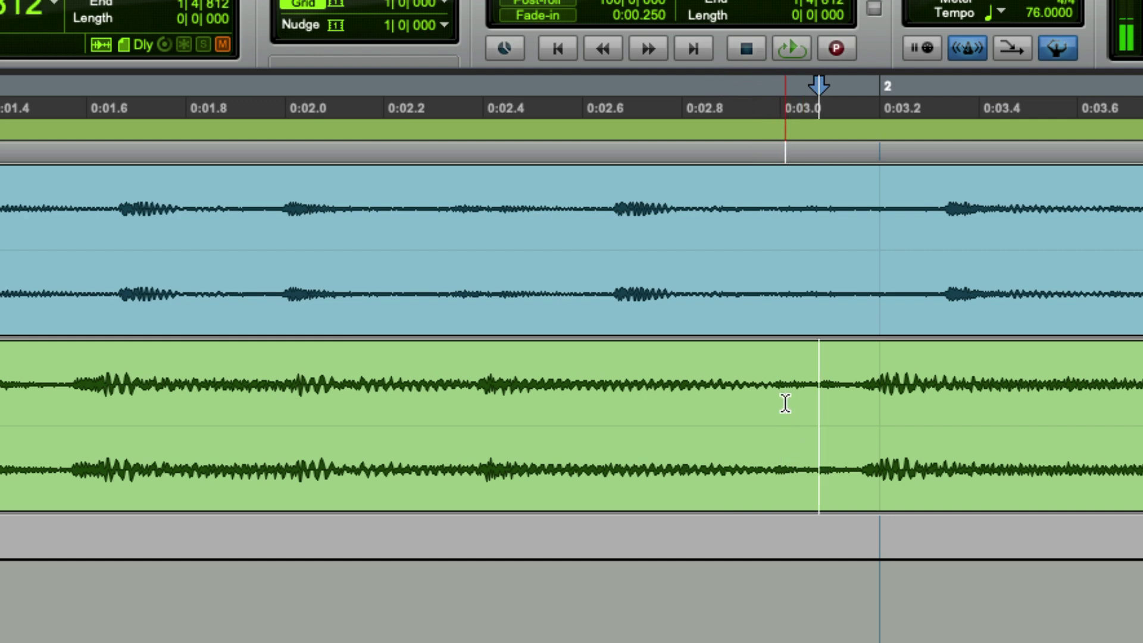
pyautogui.press('super+i')
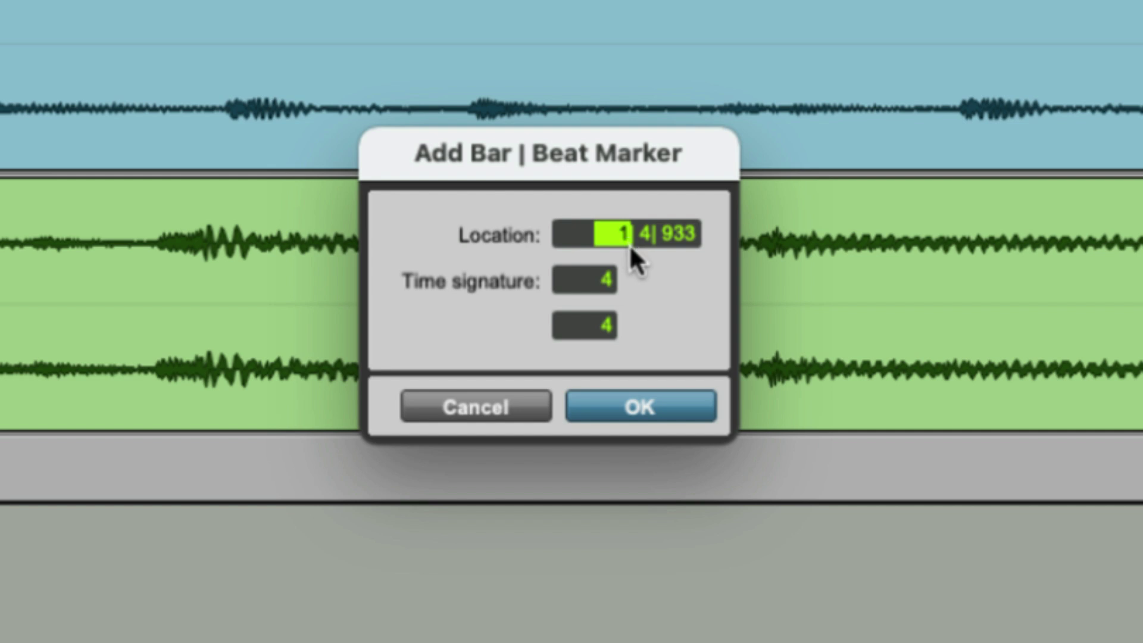
# - Enter bar 2 so the marker reads 2|1|000, and confirm it
pyautogui.write('2| 1| 000')
pyautogui.press('Return')
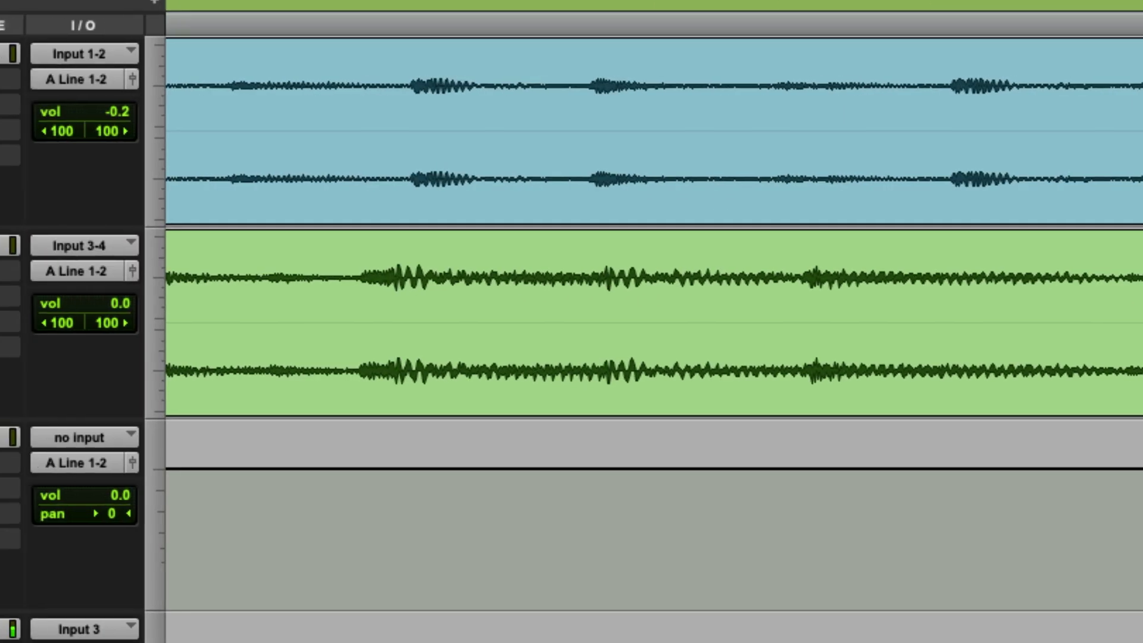
pyautogui.press('r')
pyautogui.press('r')
pyautogui.press('Return')
pyautogui.press('space')
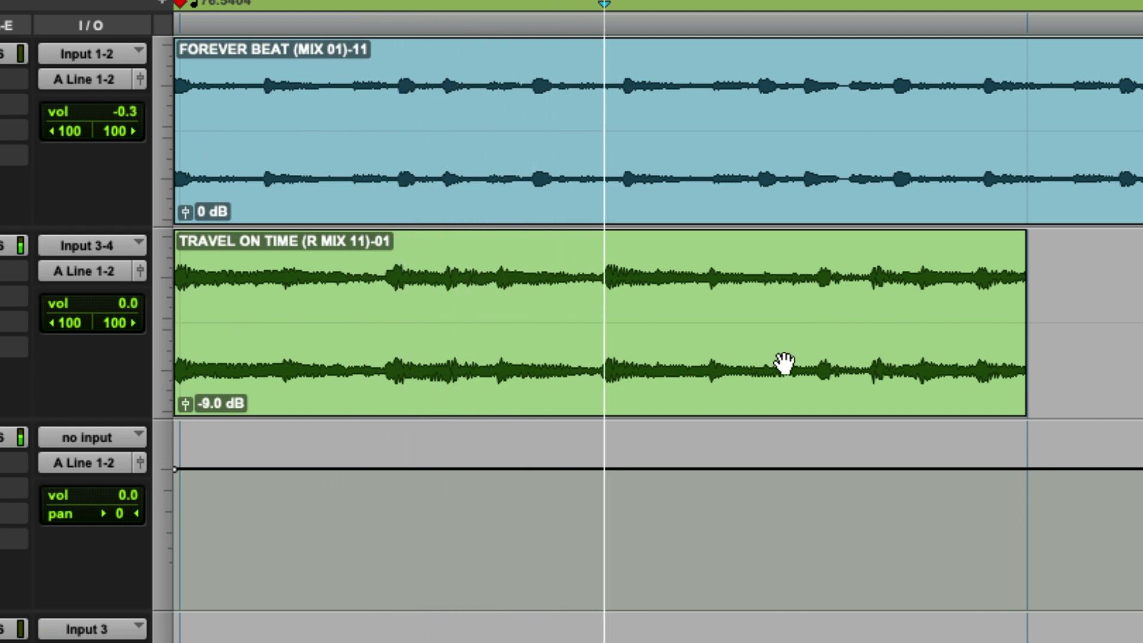
pyautogui.press('space')
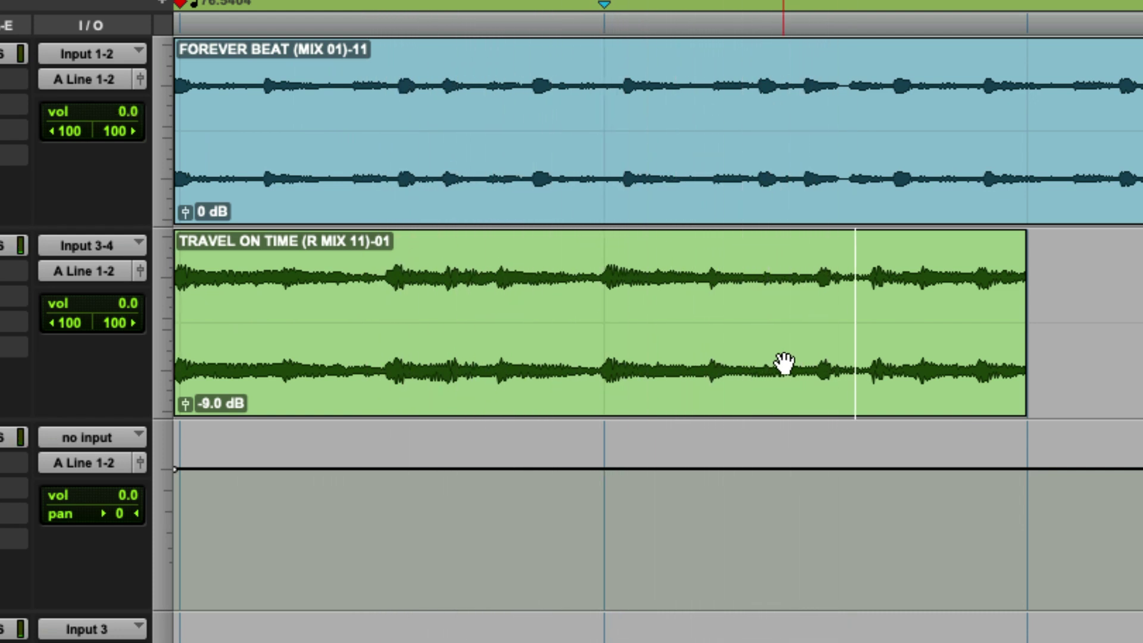